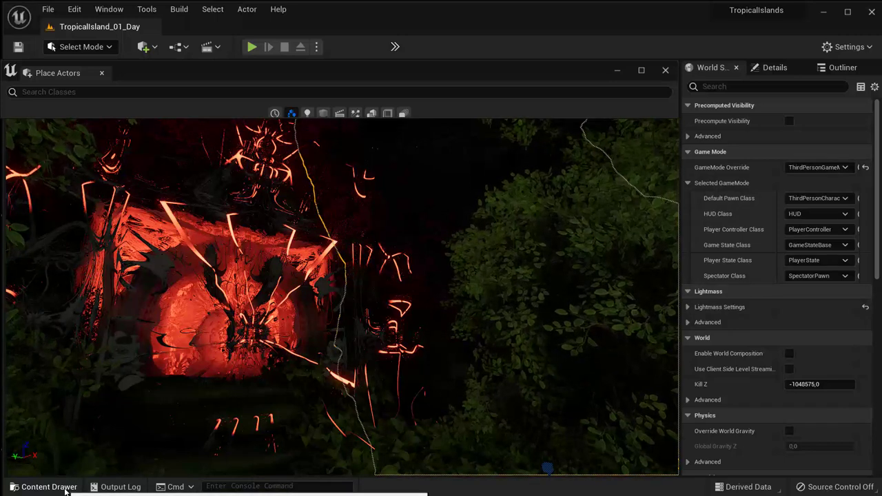
- Open the MI_Fractals_Essence folder in the Content Drawer to reach its _Blueprints fractal classes
click(66, 490)
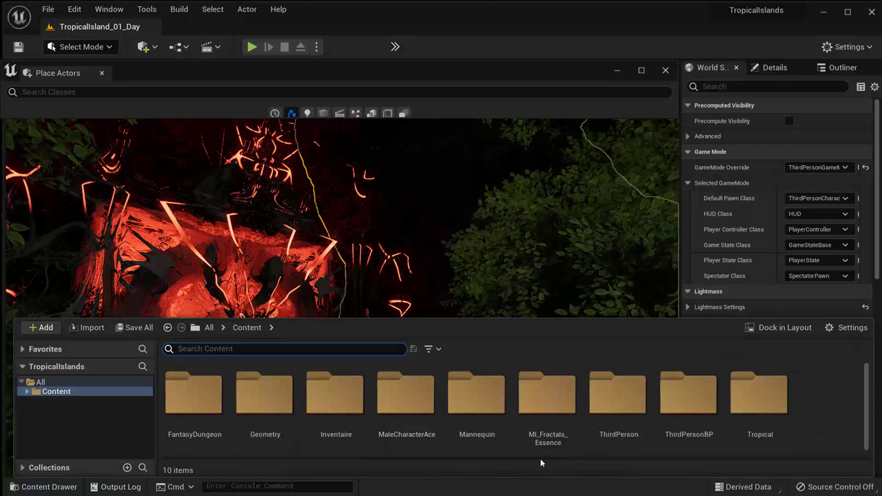
click(558, 398)
double_click(558, 398)
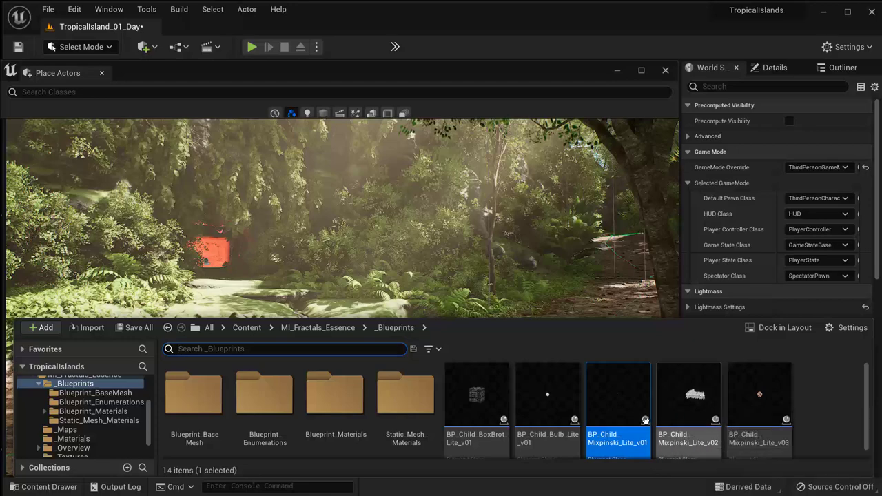
- Drop BP_Child_Mixpinski_Lite_v01 onto the jungle path and raise it above the ground
drag(614, 407, 422, 353)
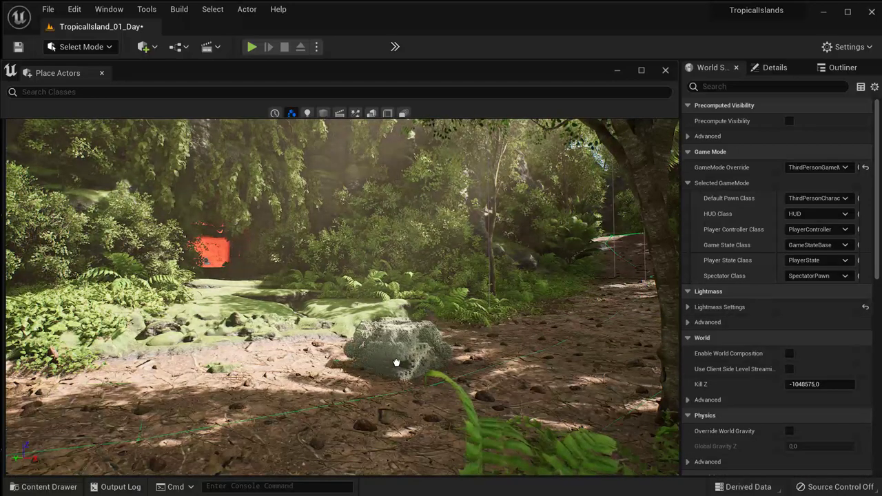
drag(422, 352, 384, 368)
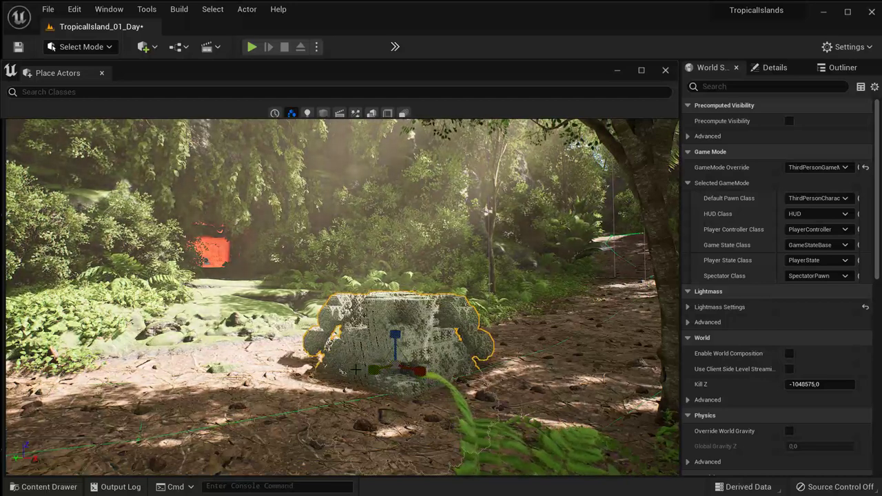
drag(396, 333, 397, 272)
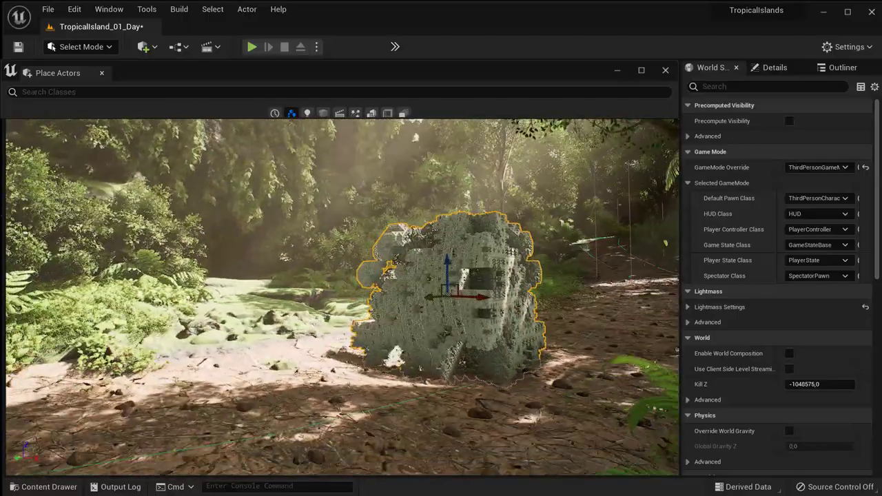
- Focus and orbit the view around the placed Mixpinski fractal among the trees
mouse_move(396, 272)
right_down()
mouse_move(386, 275)
mouse_move(414, 282)
mouse_move(400, 338)
right_up()
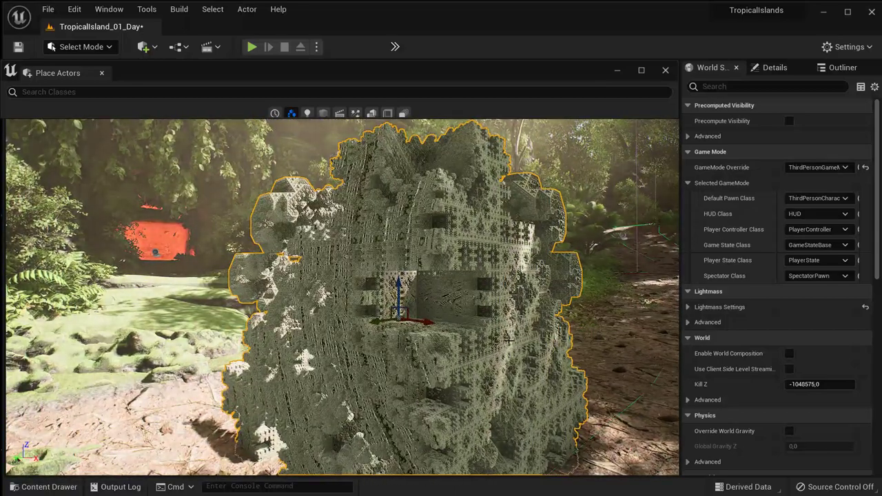
right_drag(345, 296, 455, 297)
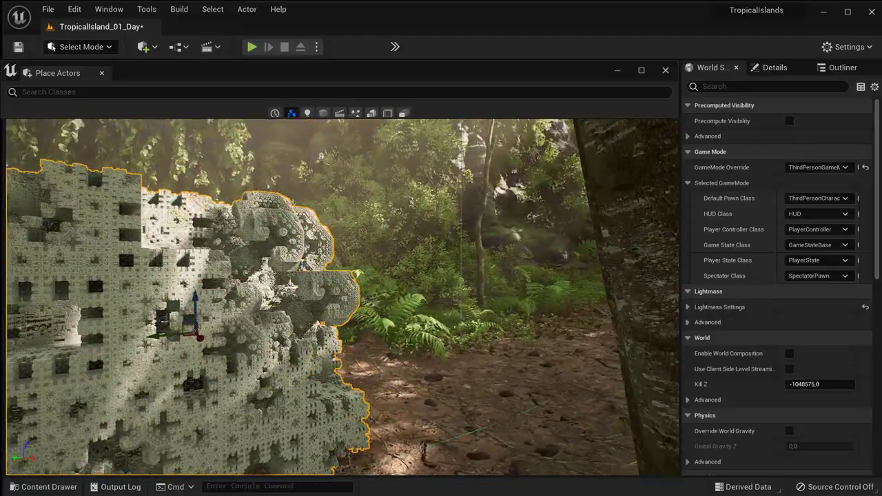
key(f)
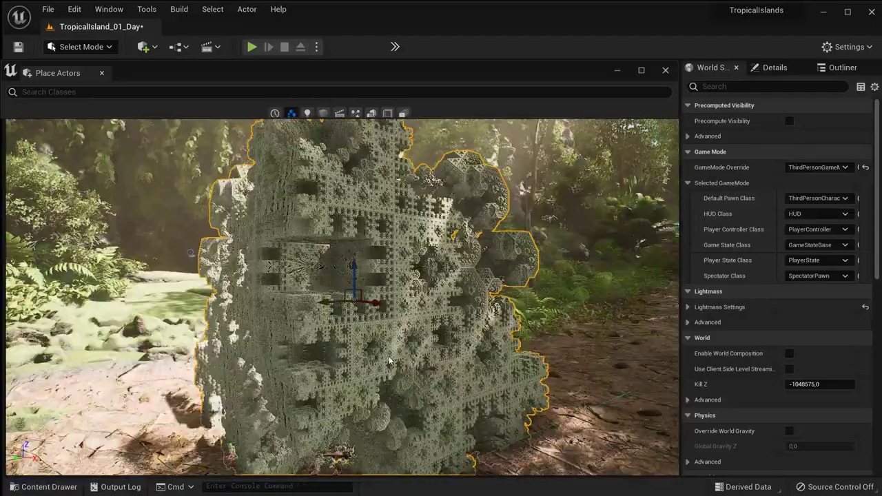
mouse_move(191, 253)
alt+mouse_down()
mouse_move(124, 252)
mouse_move(275, 253)
alt+mouse_up()
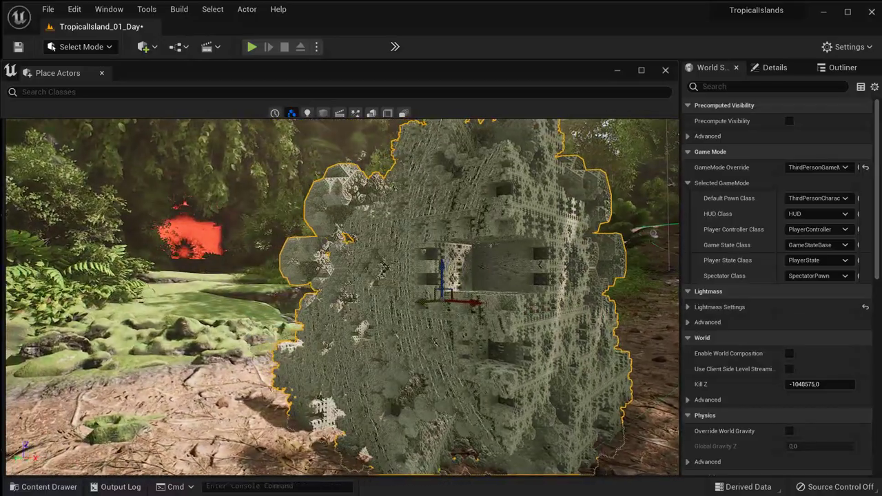
click(35, 488)
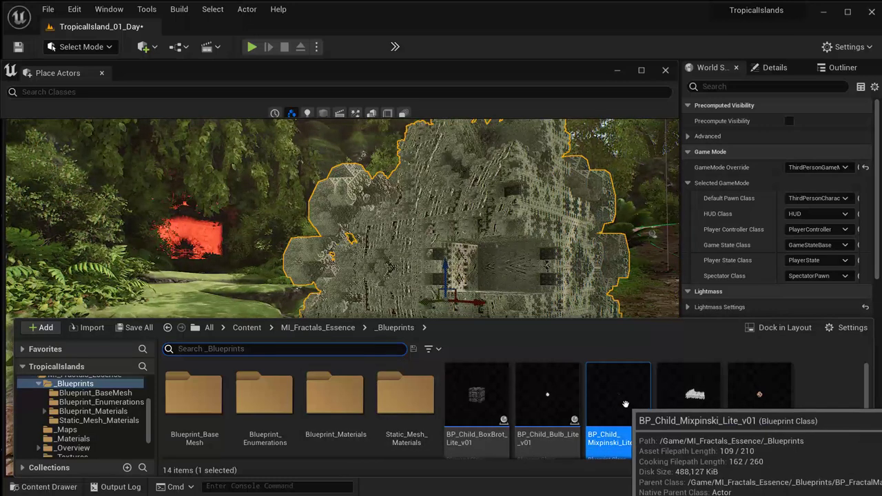
- Hide the Content Drawer and open the fractal's Blueprint with Ctrl+E
key(ctrl+space)
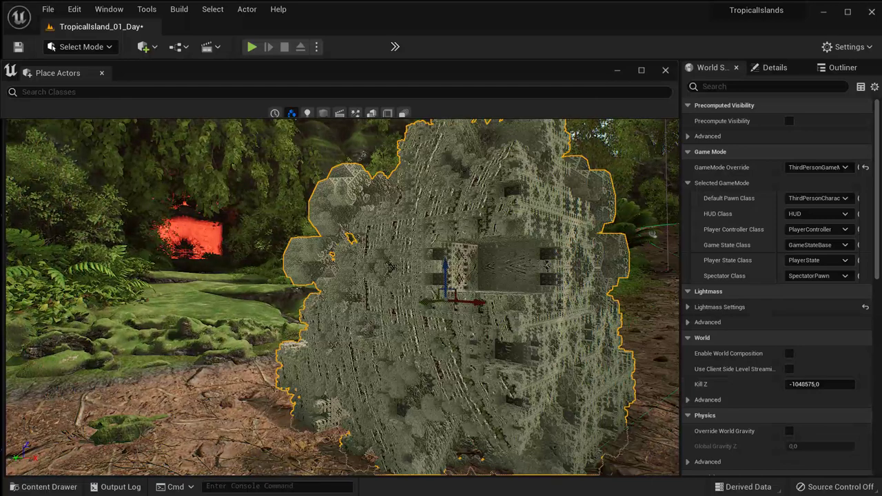
key(ctrl+e)
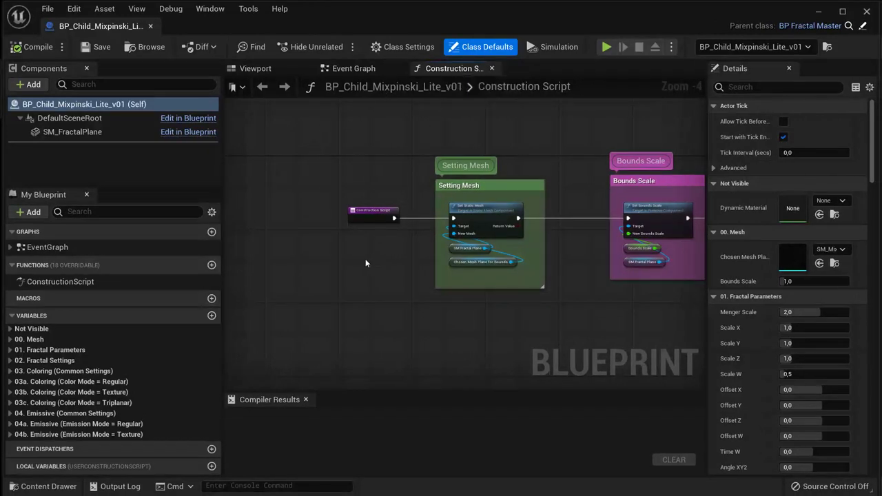
scroll(398, 271, up, 2)
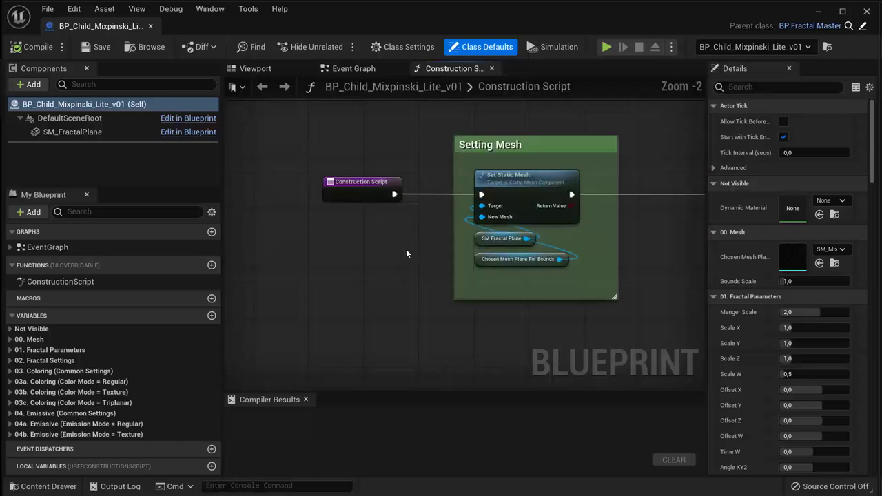
scroll(381, 254, up, 1)
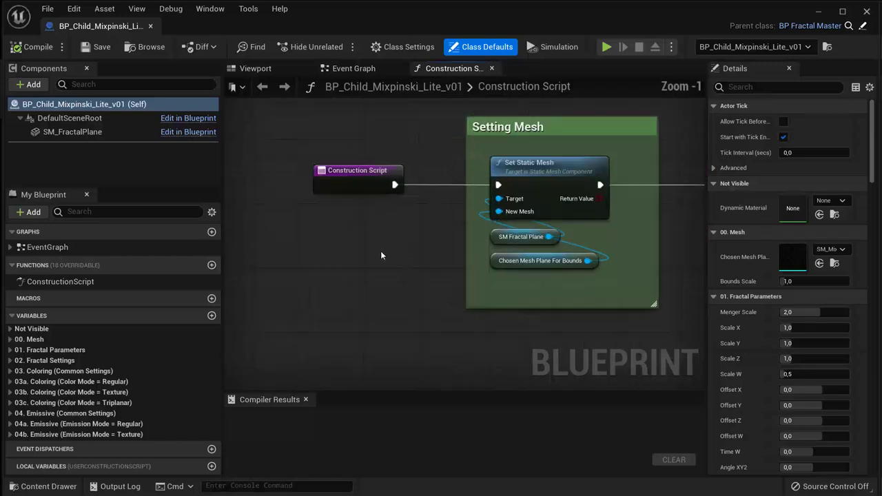
scroll(404, 251, up, 1)
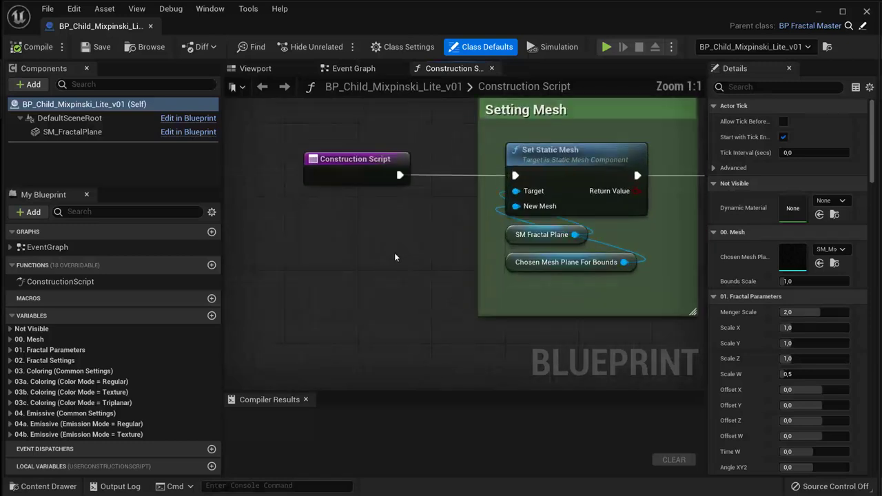
scroll(417, 241, down, 1)
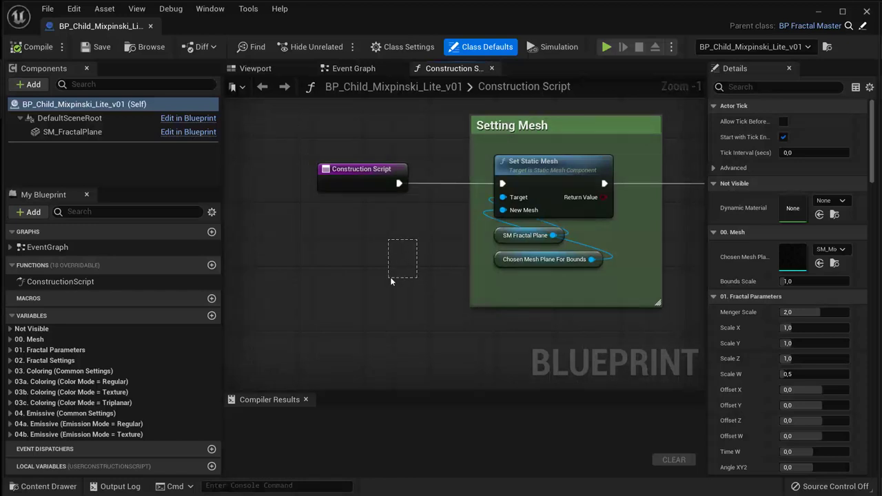
right_drag(410, 255, 347, 264)
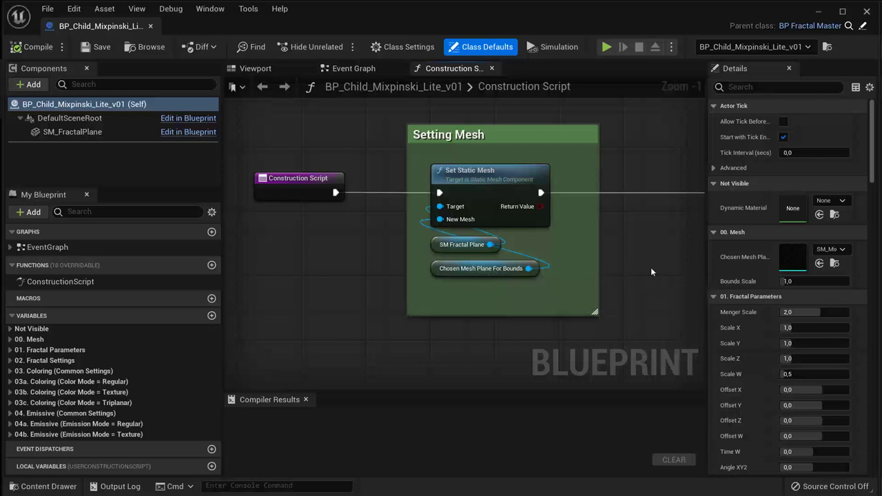
right_drag(635, 272, 500, 257)
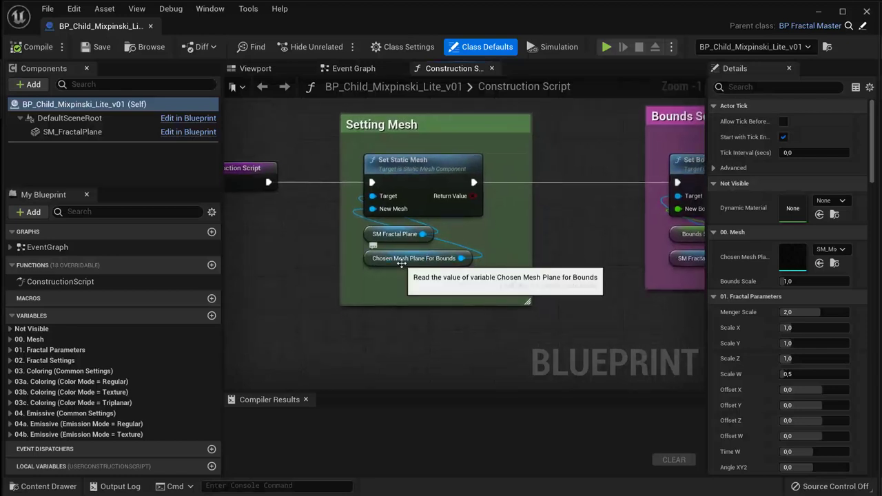
right_drag(560, 248, 315, 269)
mouse_move(598, 233)
right_down()
mouse_move(495, 244)
mouse_move(294, 241)
right_up()
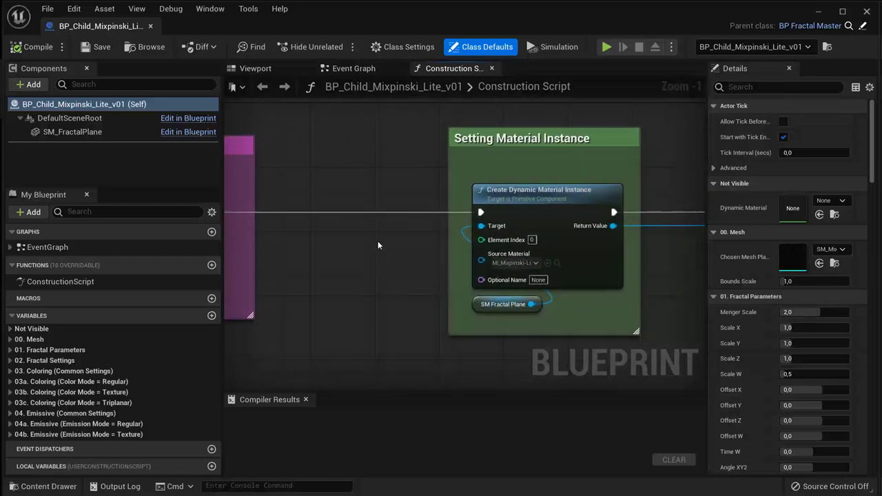
mouse_move(528, 194)
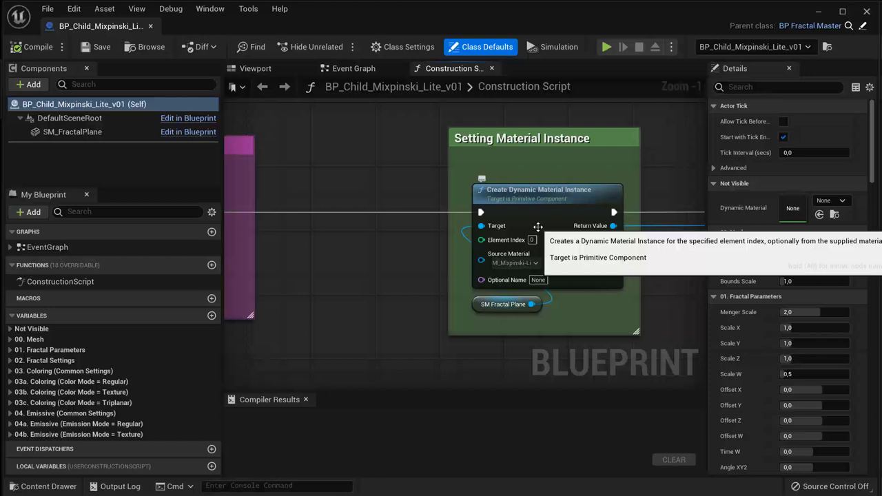
click(528, 263)
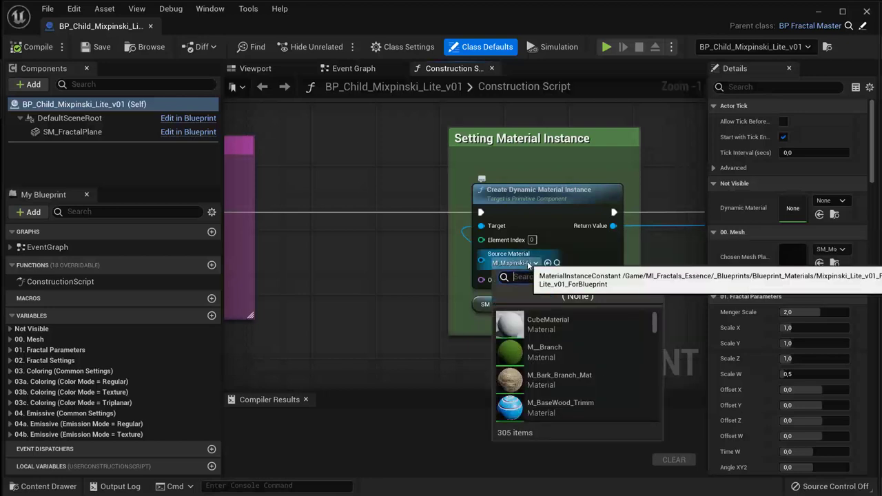
click(529, 264)
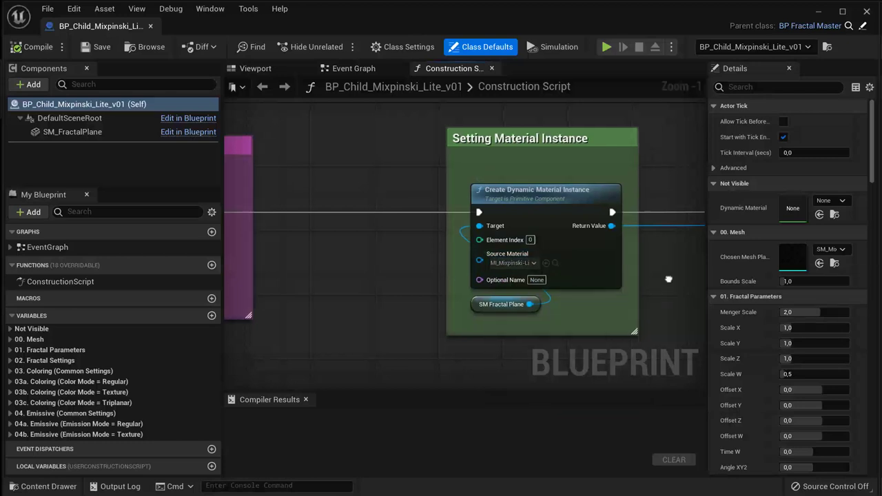
mouse_move(670, 278)
right_down()
mouse_move(372, 268)
mouse_move(529, 255)
right_up()
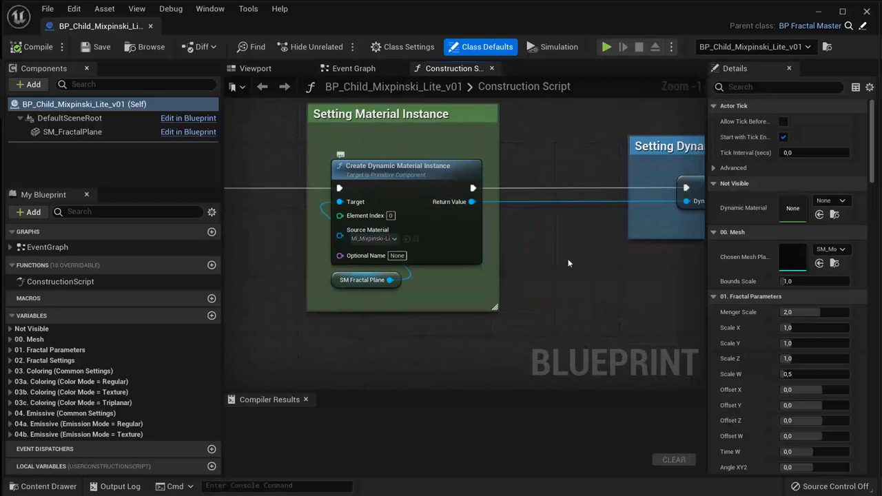
- Survey the Construction Script from Setting Fractal Parameters and Scale nodes to Colouring (Common Settings)
scroll(601, 261, down, 1)
scroll(609, 267, down, 1)
right_drag(609, 267, 435, 280)
mouse_move(501, 269)
right_down()
mouse_move(365, 271)
mouse_move(331, 262)
right_up()
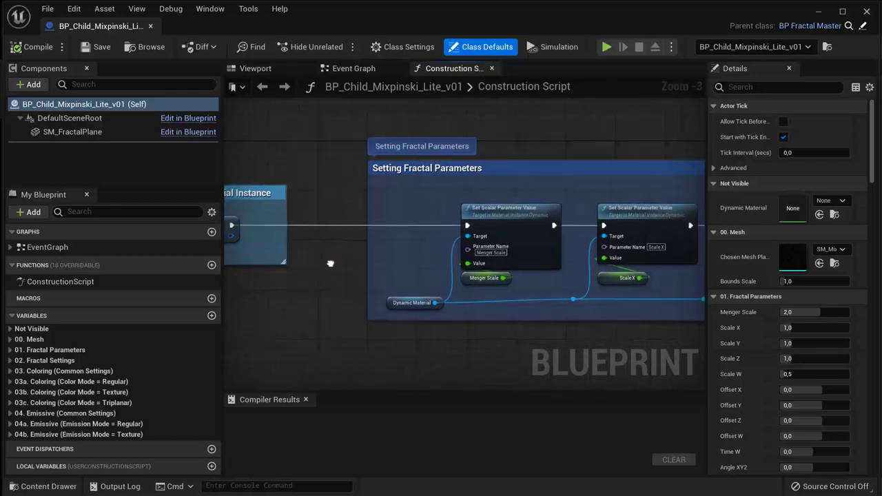
right_drag(652, 286, 510, 256)
mouse_move(641, 260)
right_down()
mouse_move(473, 262)
mouse_move(515, 273)
right_up()
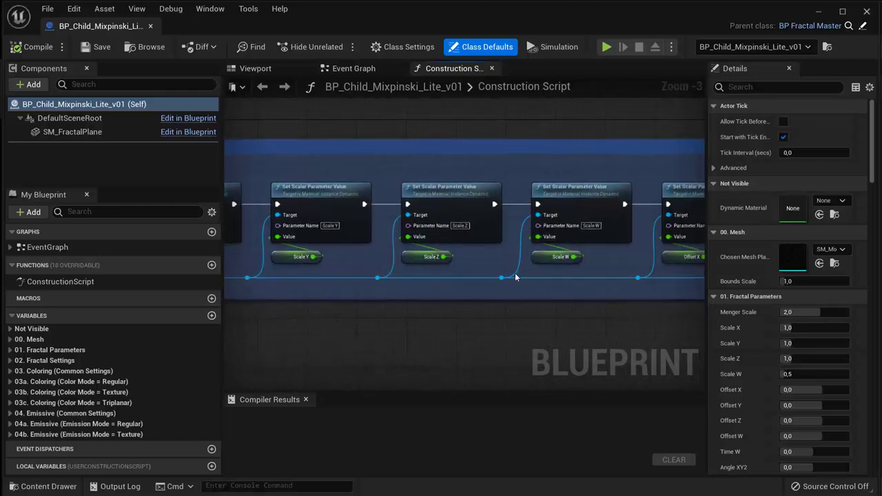
scroll(620, 304, down, 3)
right_drag(409, 307, 361, 278)
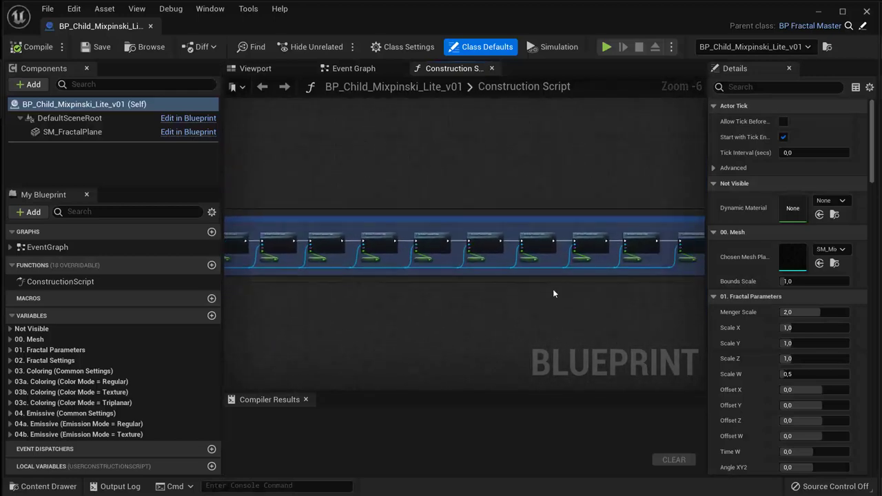
right_drag(613, 280, 394, 271)
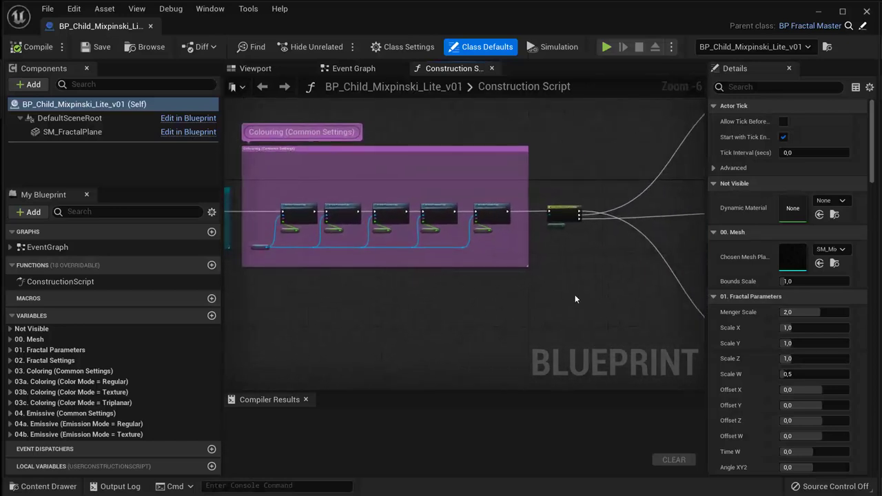
- Scroll through the Details panel and minimize the Blueprint editor to show the TropicalIsland level
drag(873, 174, 873, 187)
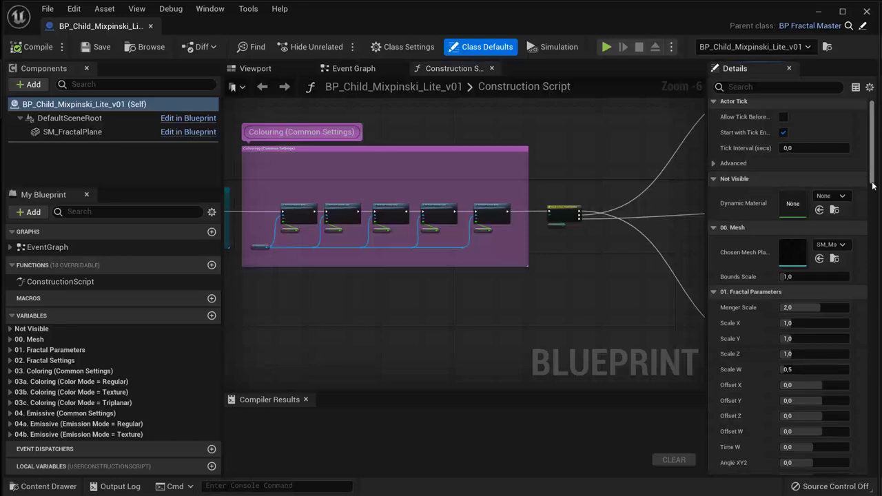
scroll(768, 158, down, 3)
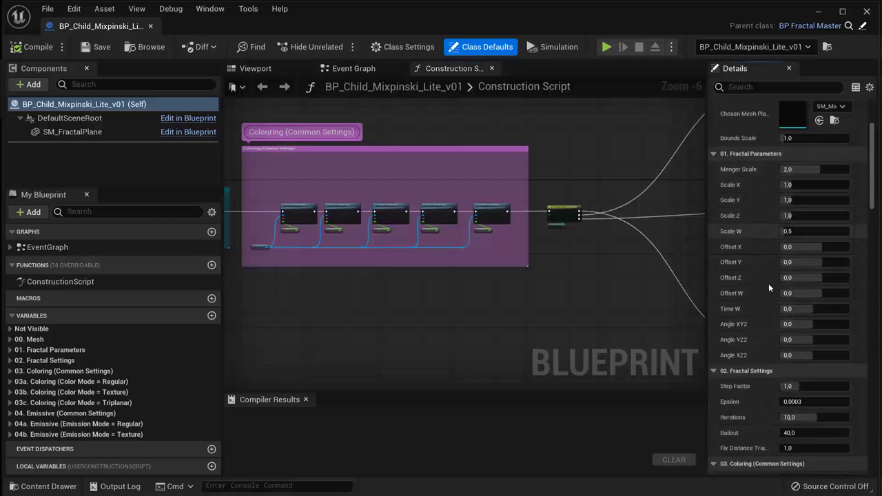
scroll(776, 374, down, 3)
scroll(776, 374, down, 2)
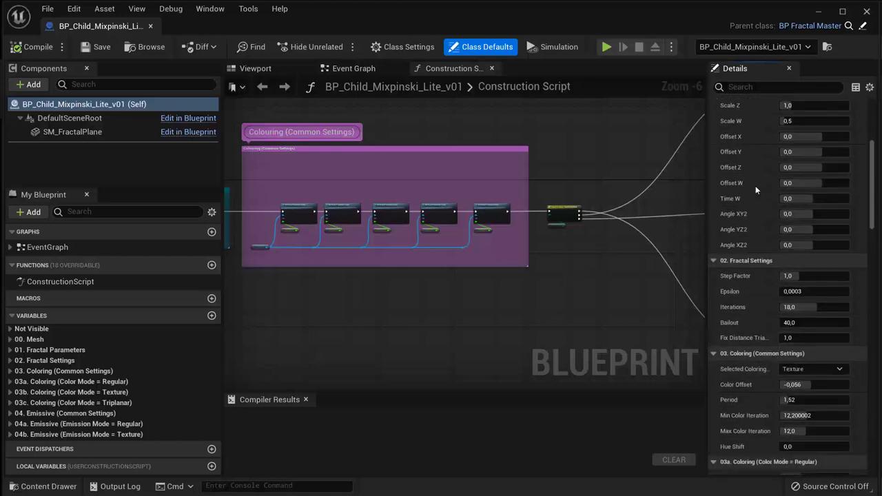
click(818, 12)
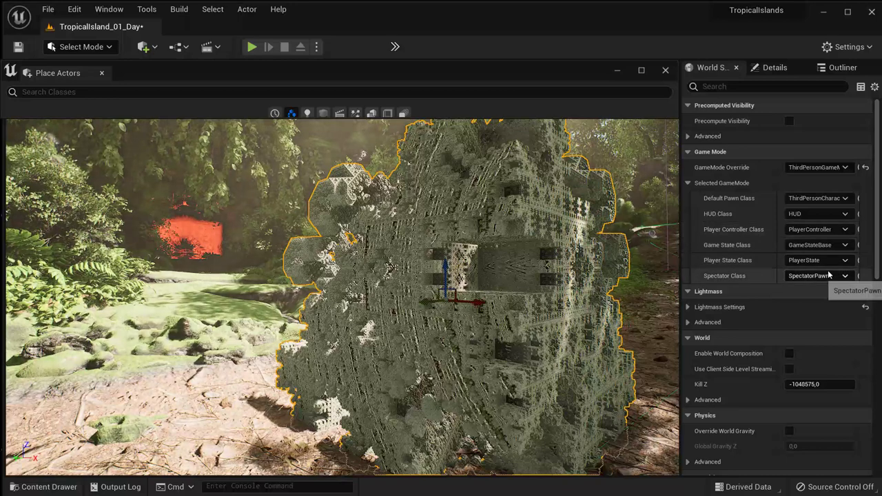
- Review the fractal actor's Fractal, Coloring and Emissive settings in its Details panel
click(772, 66)
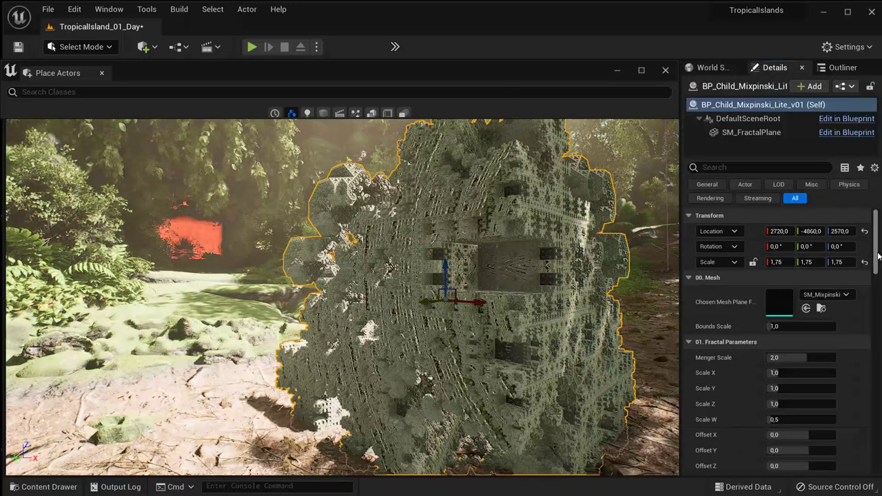
drag(878, 257, 878, 274)
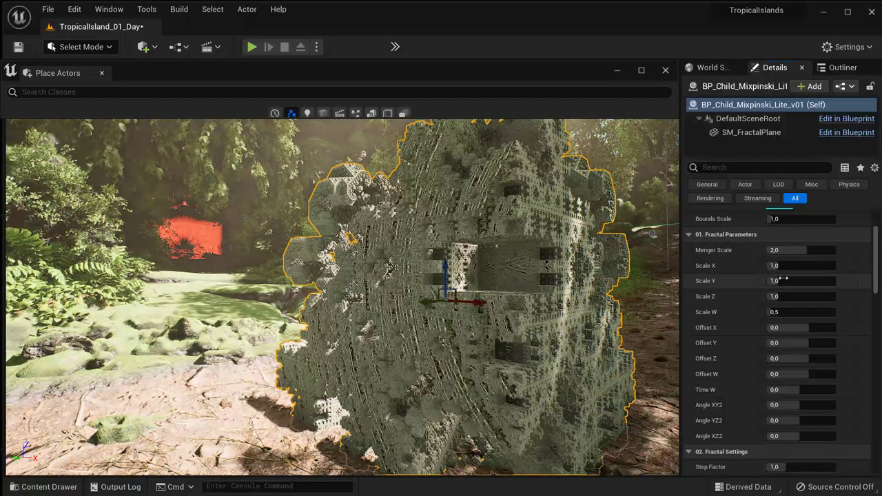
scroll(802, 369, down, 2)
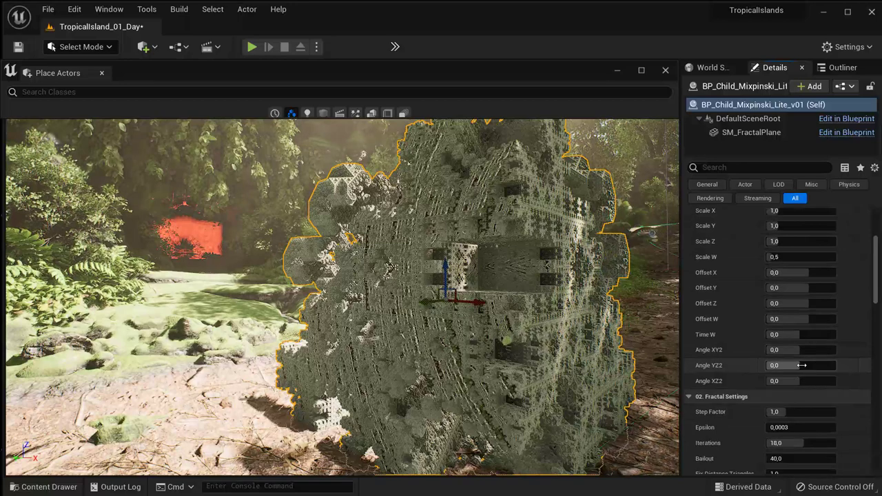
scroll(772, 375, down, 4)
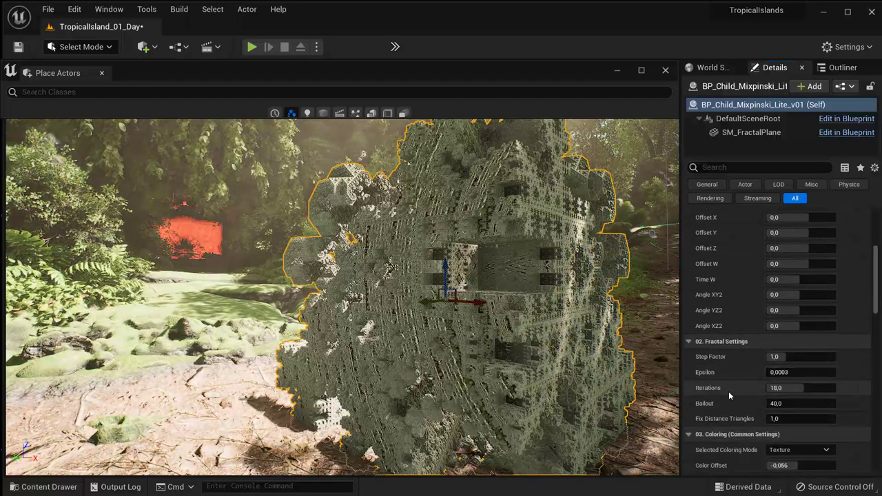
scroll(728, 392, down, 3)
scroll(729, 386, down, 3)
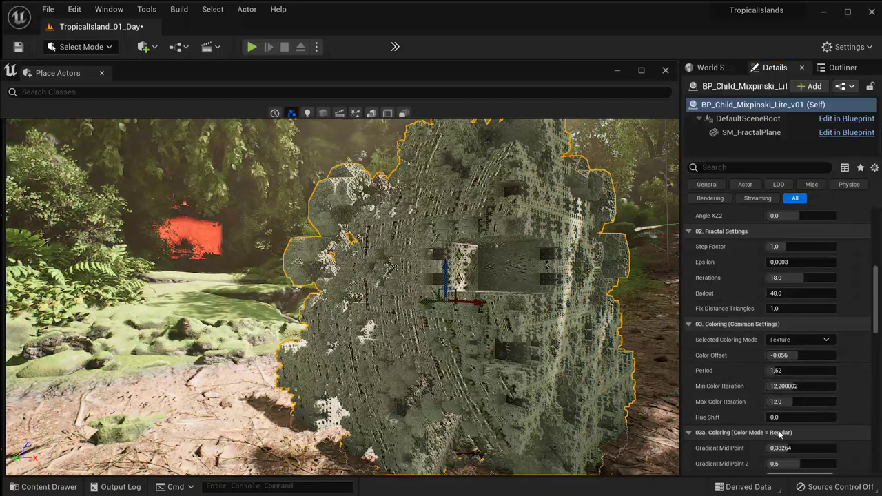
scroll(791, 429, down, 1)
scroll(793, 430, down, 5)
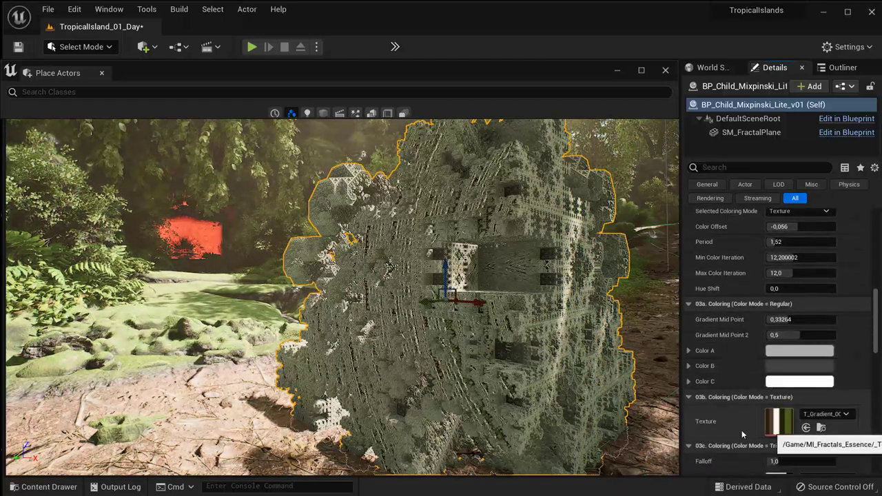
scroll(764, 411, down, 5)
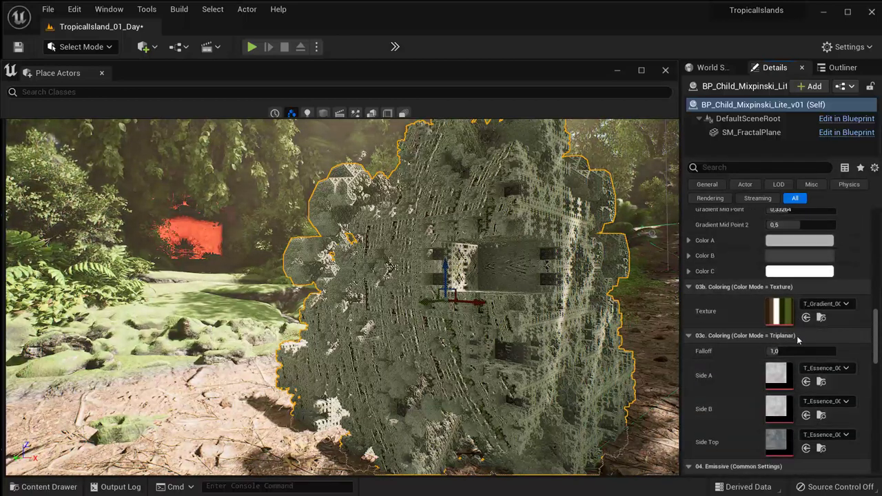
scroll(726, 352, down, 6)
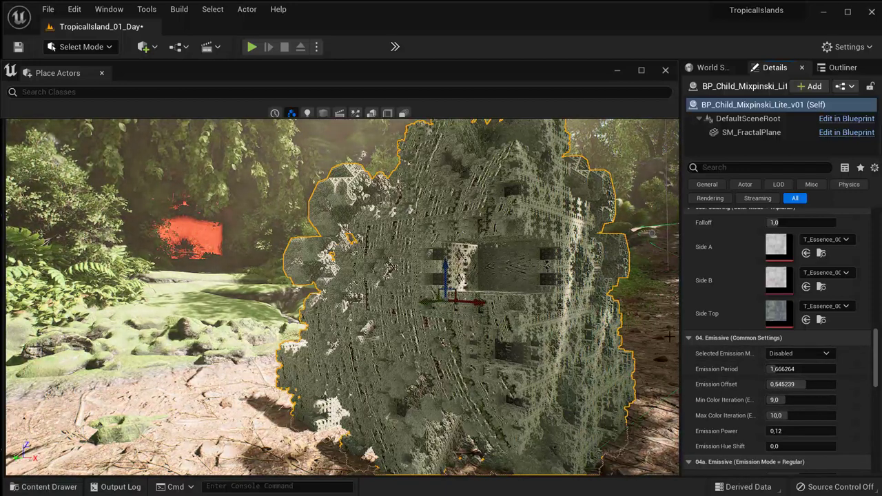
scroll(741, 363, down, 2)
scroll(741, 360, down, 3)
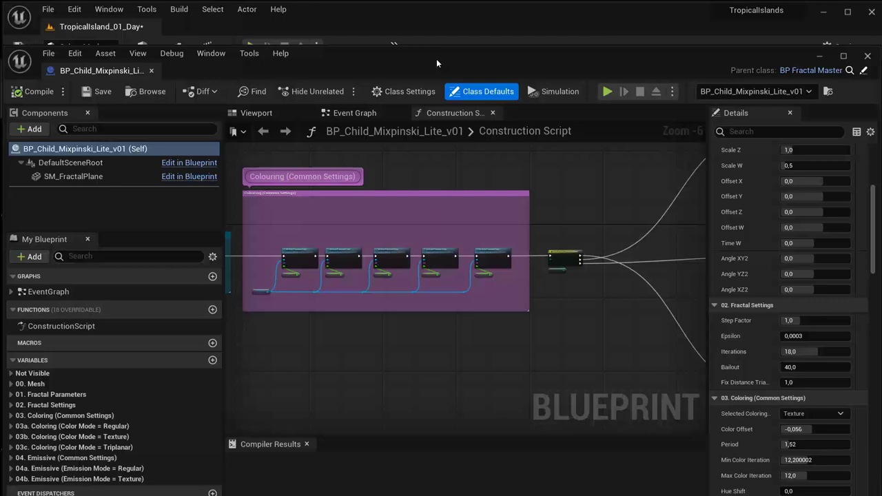
- Zoom to the Create Dynamic Material Instance node and browse to its Source Material
drag(437, 61, 435, 55)
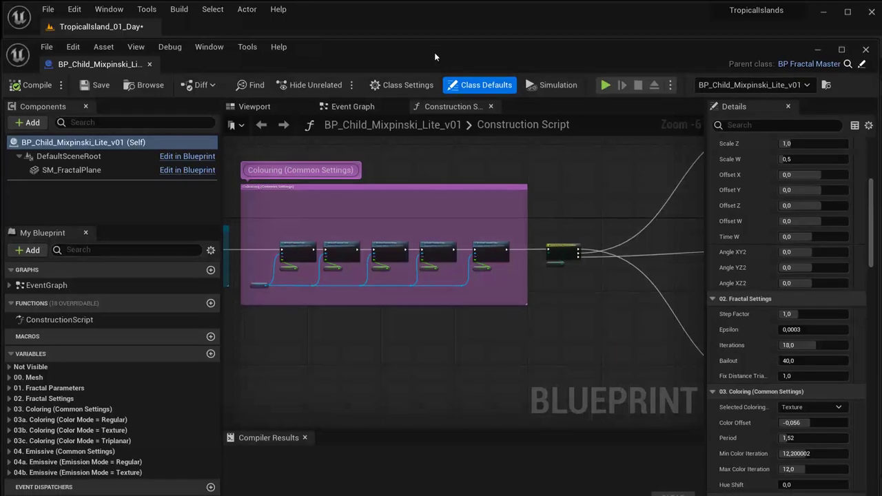
mouse_move(873, 267)
mouse_down()
mouse_move(873, 420)
mouse_move(873, 191)
mouse_up()
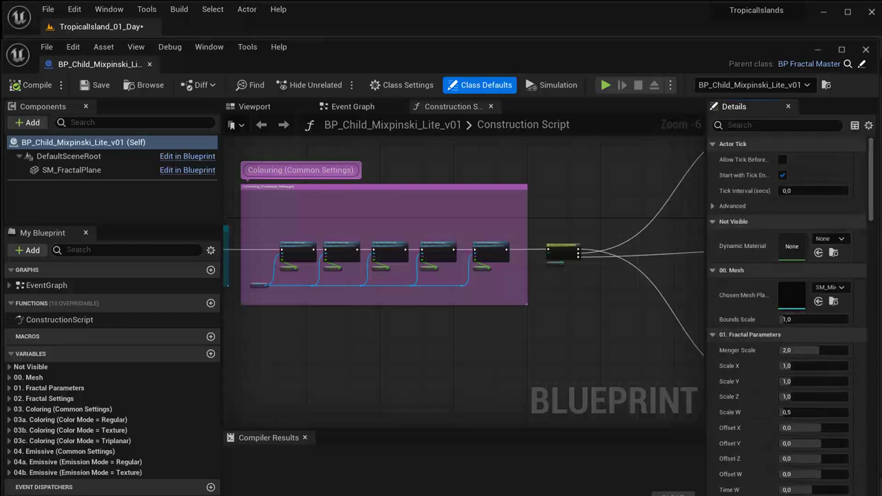
scroll(592, 260, up, 6)
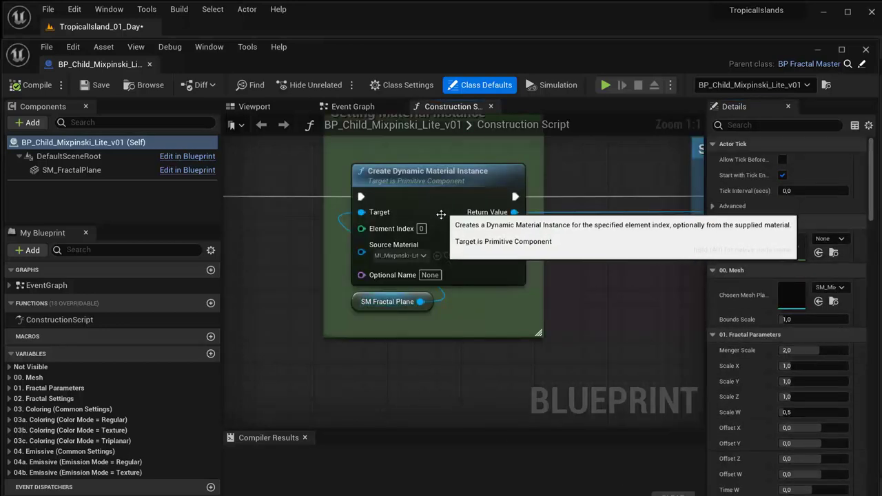
click(448, 256)
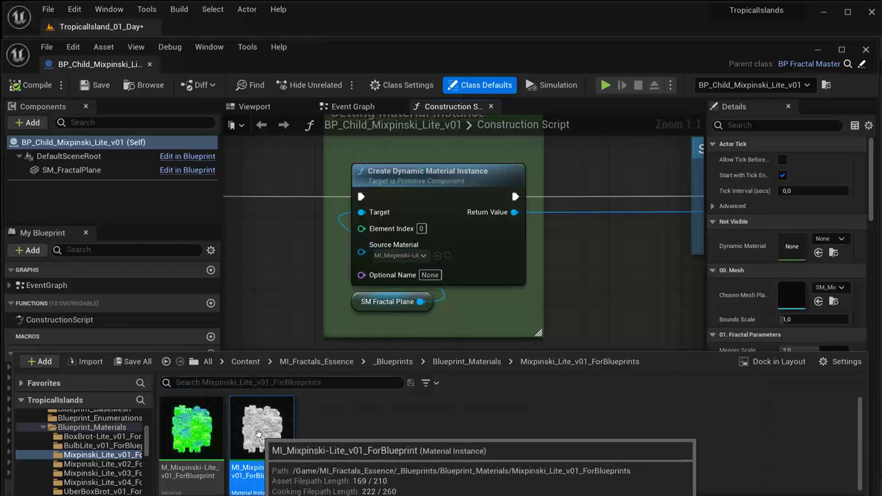
- Open MI_Mixpinski-Lite_v01_ForBlueprint and browse to its Parent material in the content browser
double_click(258, 434)
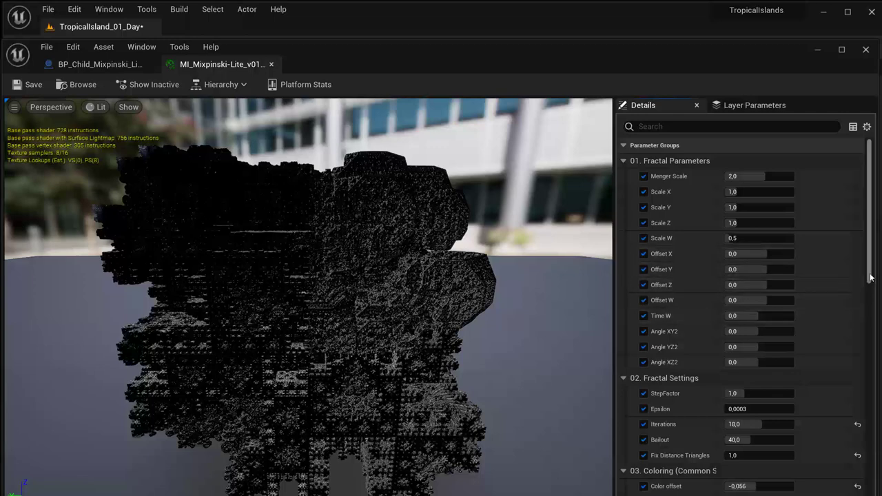
drag(869, 279, 870, 386)
scroll(870, 386, down, 10)
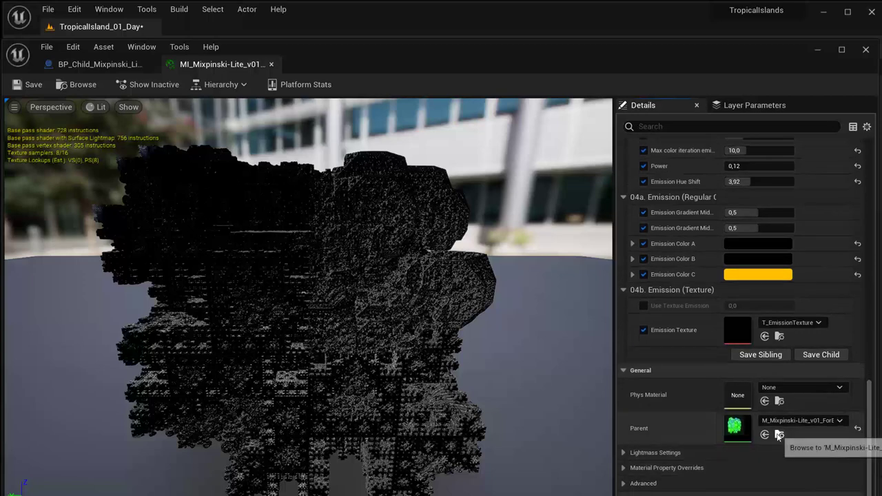
click(779, 434)
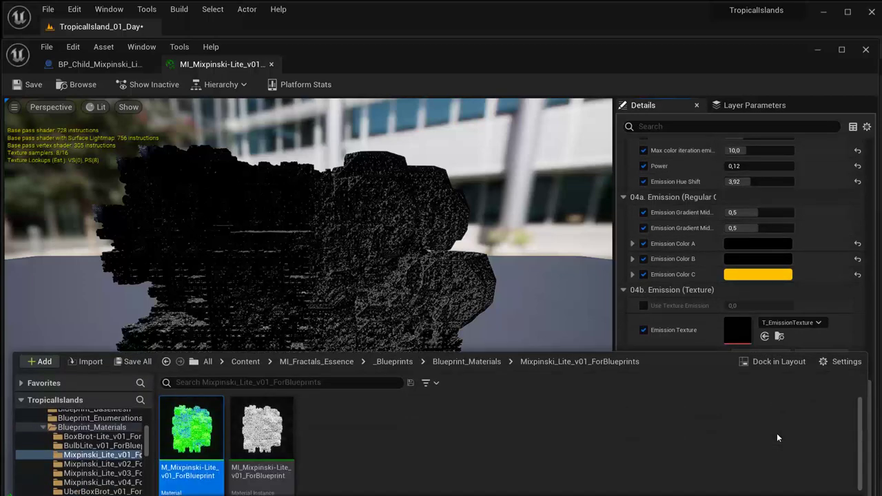
- Open M_Mixpinski-Lite_v01_ForBlueprint and select the Raymarching custom node to inspect its code
double_click(192, 431)
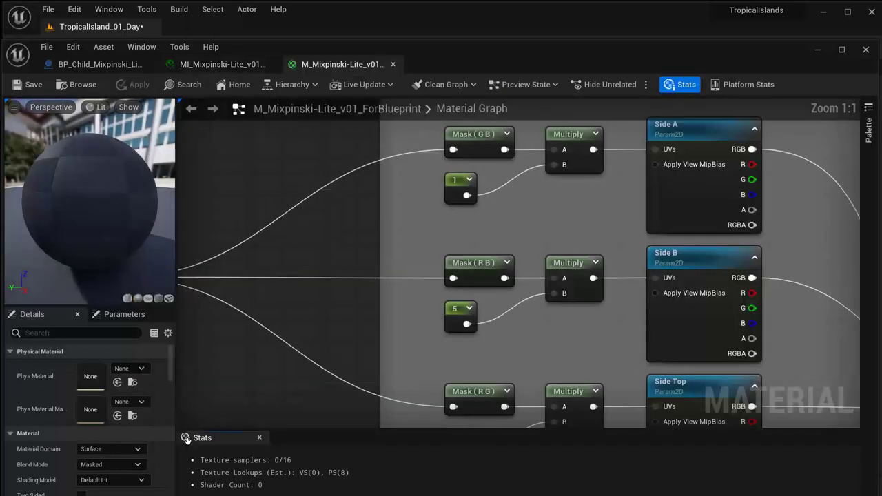
scroll(333, 302, down, 2)
scroll(307, 310, down, 3)
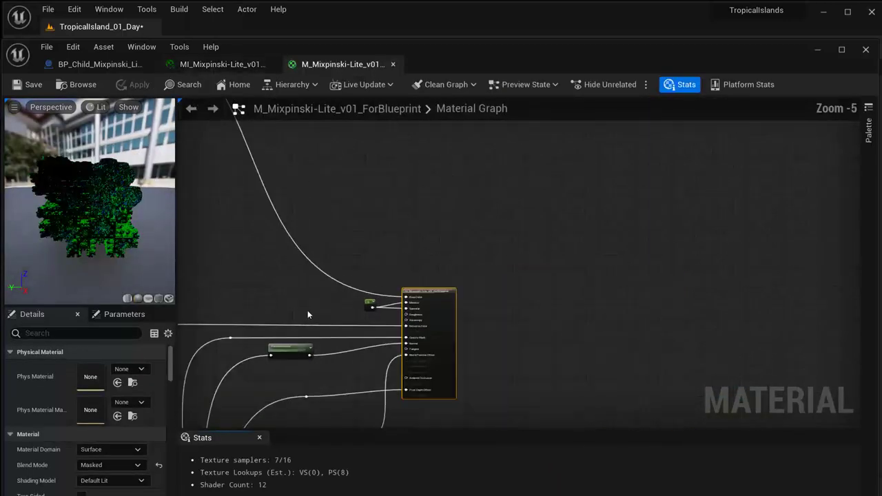
right_drag(283, 300, 584, 299)
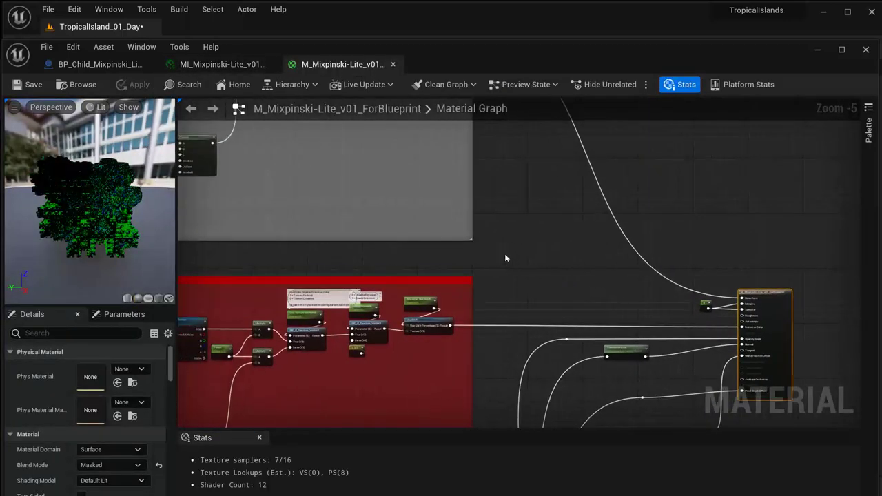
scroll(506, 254, down, 3)
scroll(505, 254, down, 2)
right_drag(298, 242, 606, 275)
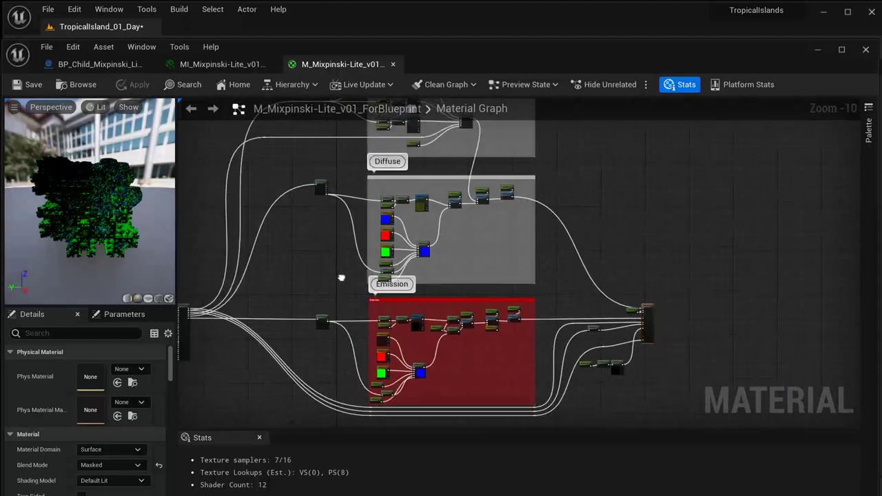
scroll(476, 346, up, 4)
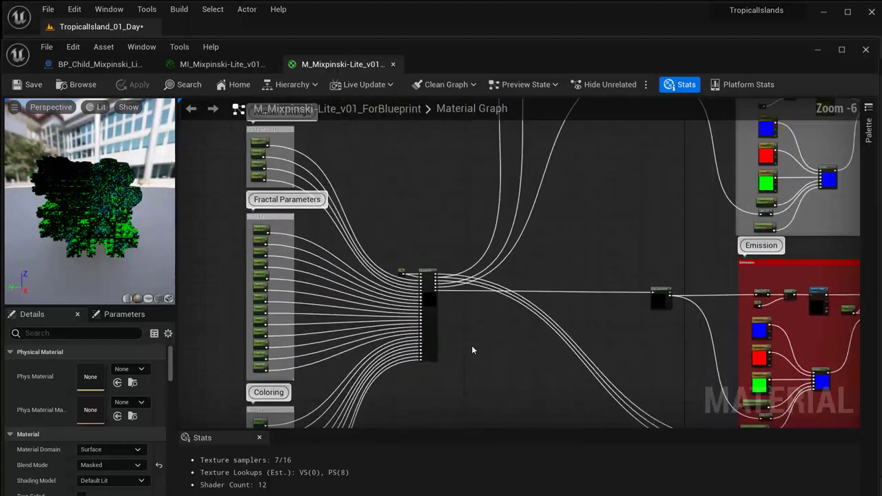
scroll(471, 346, up, 4)
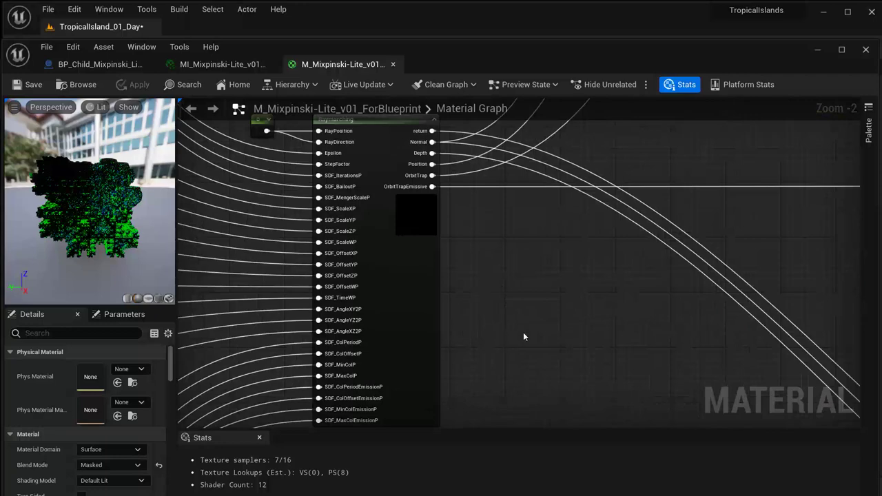
right_drag(517, 315, 580, 394)
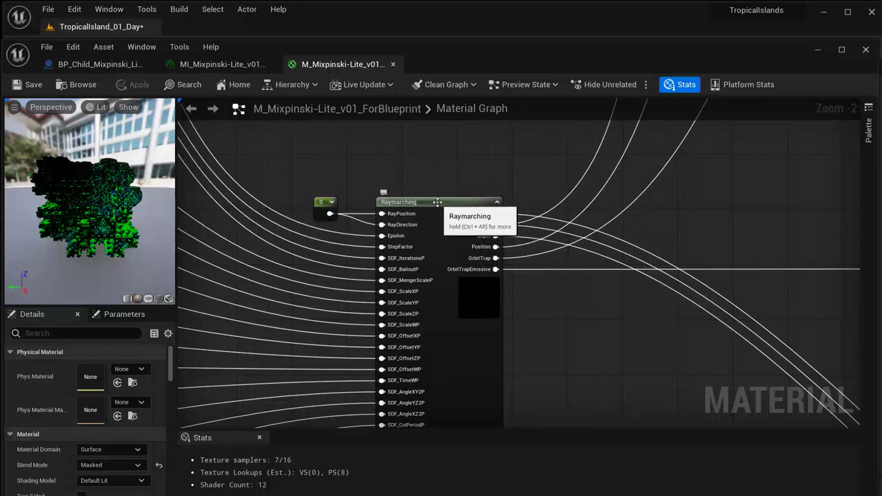
click(437, 202)
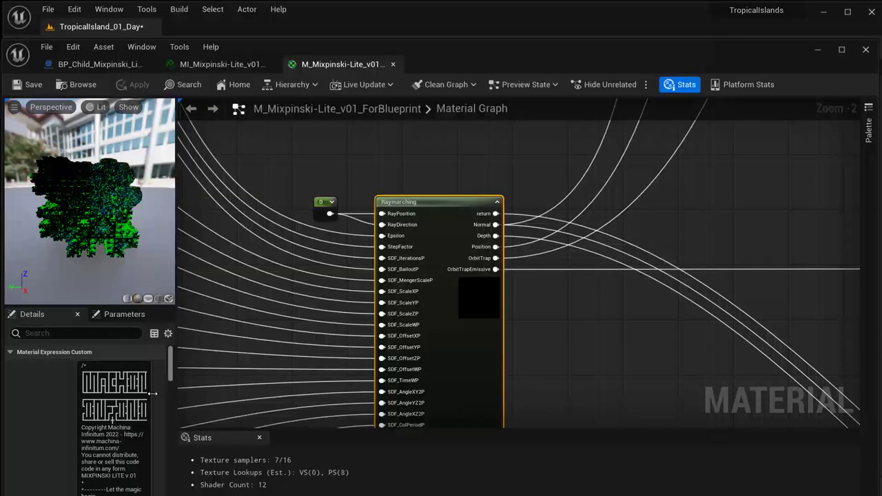
- Survey the material's Diffuse, Emission and Triplanar Mapping parameter groups
scroll(588, 346, down, 3)
scroll(587, 346, down, 2)
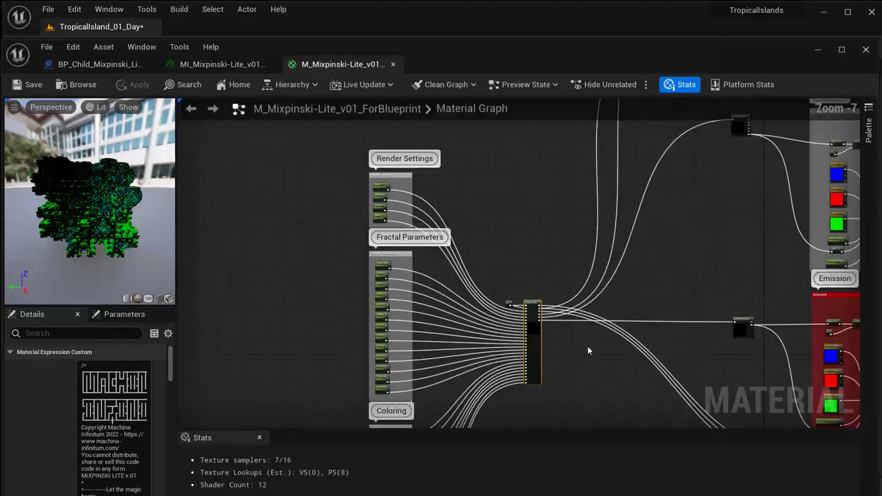
right_drag(587, 346, 490, 302)
scroll(489, 303, down, 2)
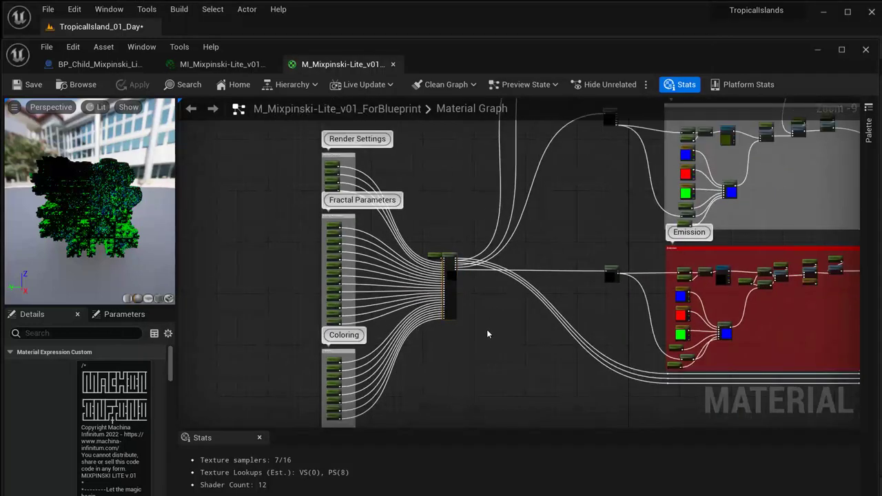
right_drag(487, 332, 385, 395)
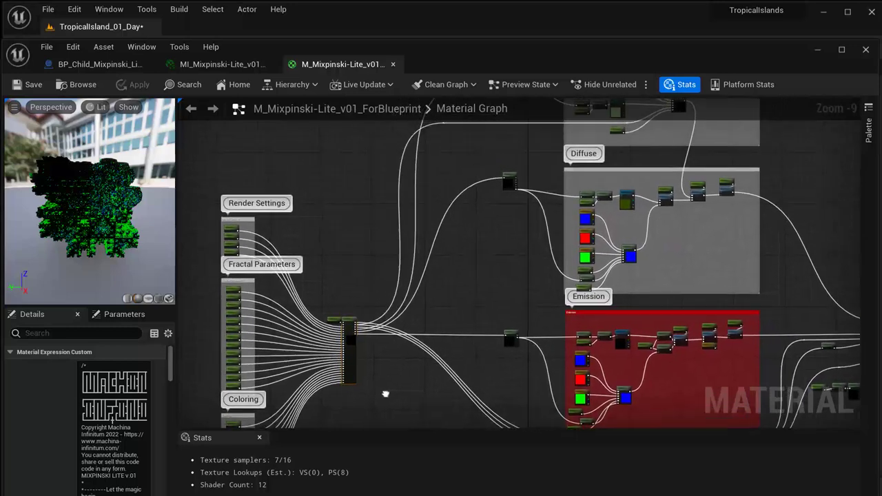
right_drag(385, 394, 474, 339)
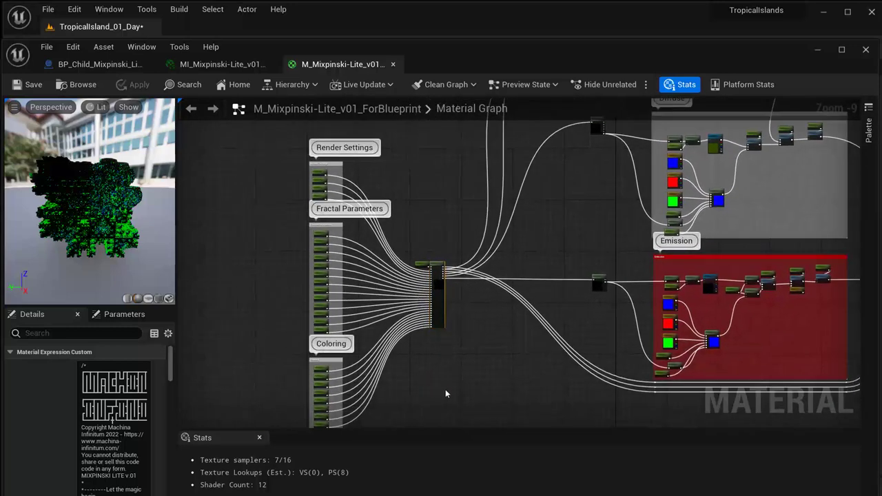
right_drag(445, 394, 309, 398)
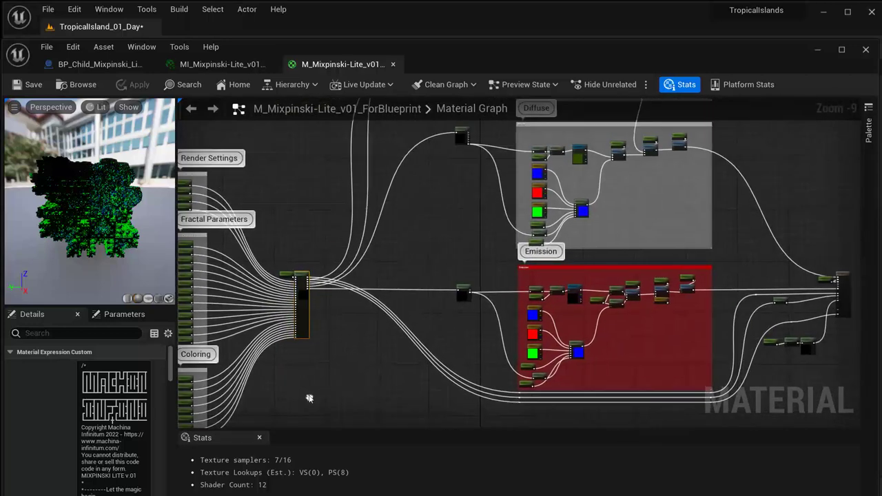
mouse_move(465, 181)
right_down()
mouse_move(319, 352)
mouse_move(321, 253)
right_up()
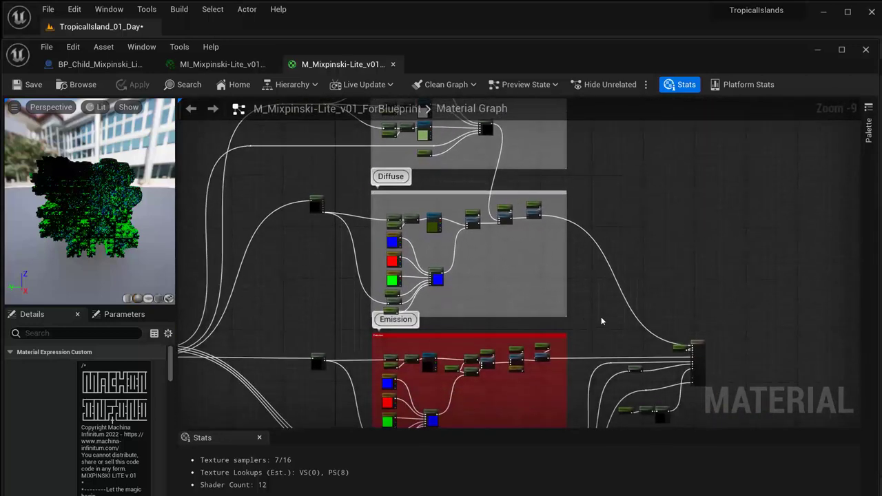
right_drag(602, 320, 478, 240)
- Inspect the output node's inputs alongside the TransformVector node, including constant 0 Metallic and Specular
scroll(581, 256, up, 1)
scroll(572, 251, up, 5)
scroll(582, 259, up, 3)
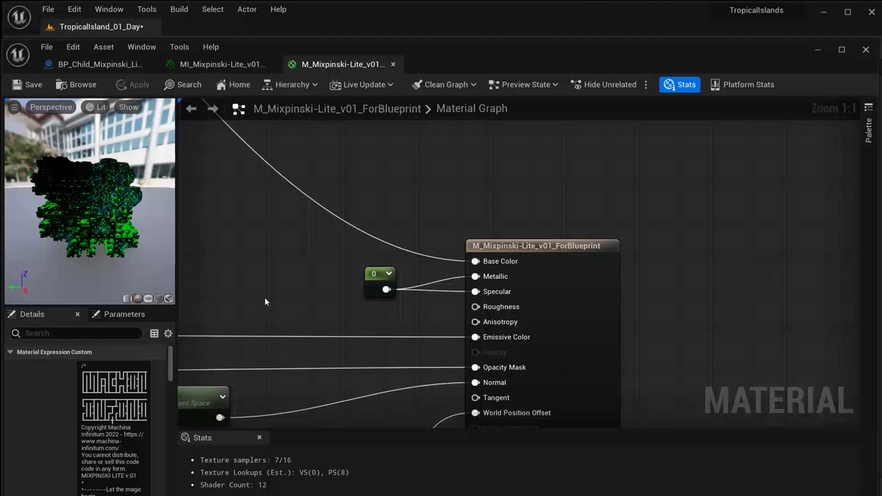
right_drag(264, 302, 392, 207)
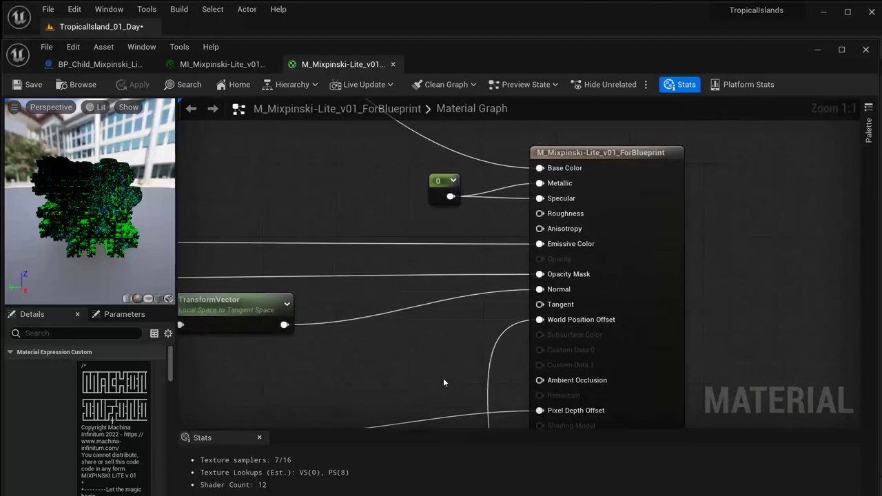
mouse_move(443, 383)
right_down()
mouse_move(472, 308)
mouse_move(482, 337)
right_up()
scroll(468, 308, down, 2)
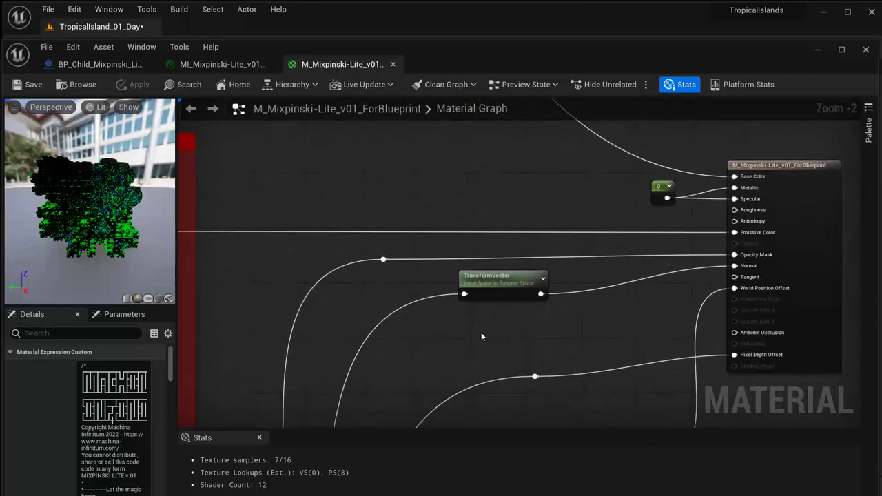
right_drag(278, 303, 361, 298)
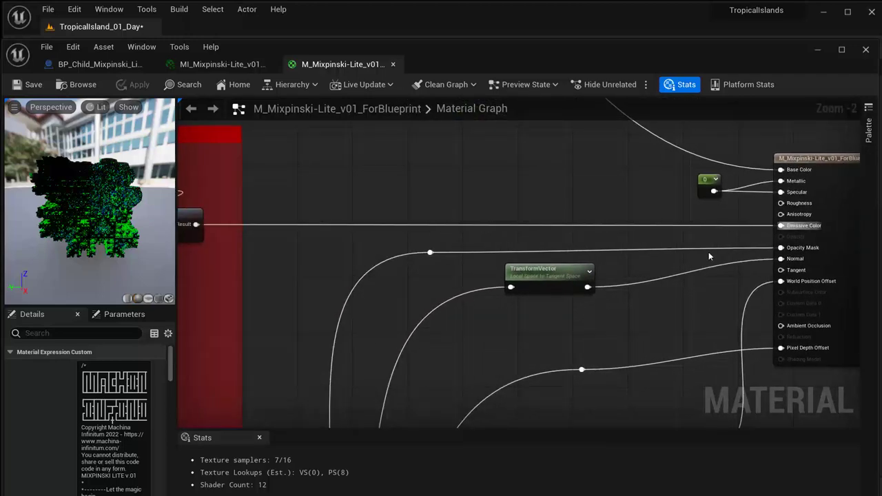
right_drag(696, 317, 575, 314)
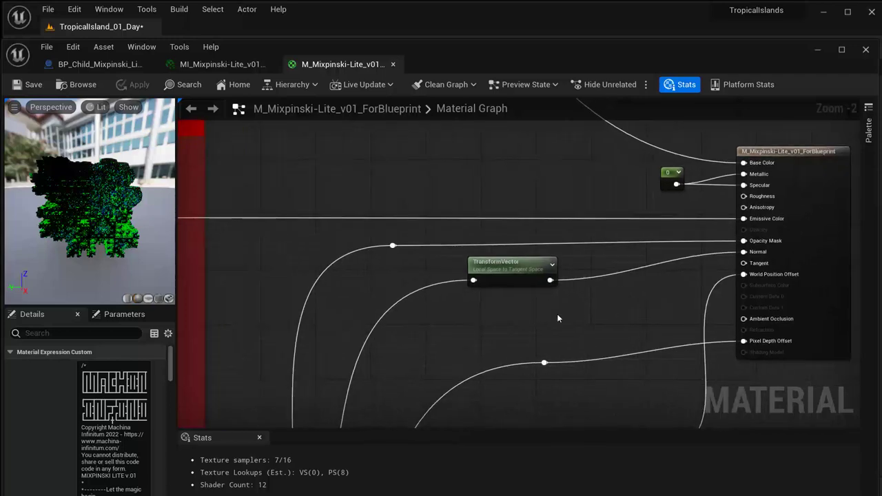
click(233, 67)
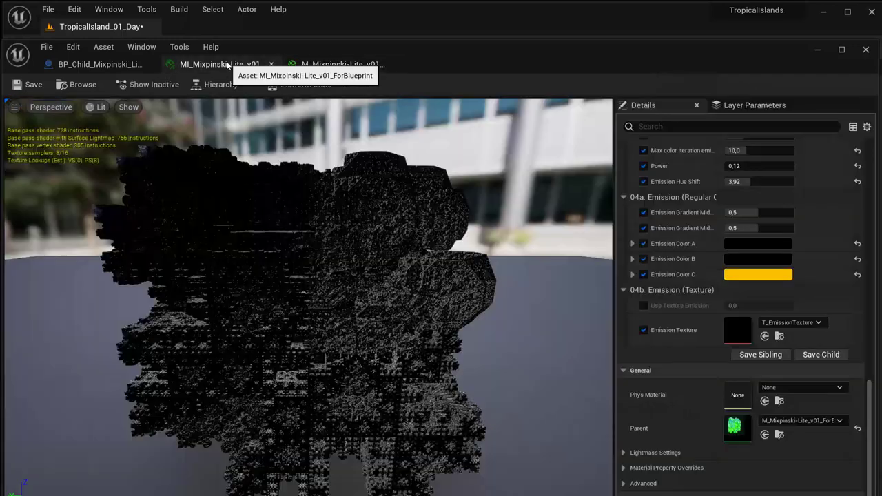
scroll(693, 334, up, 2)
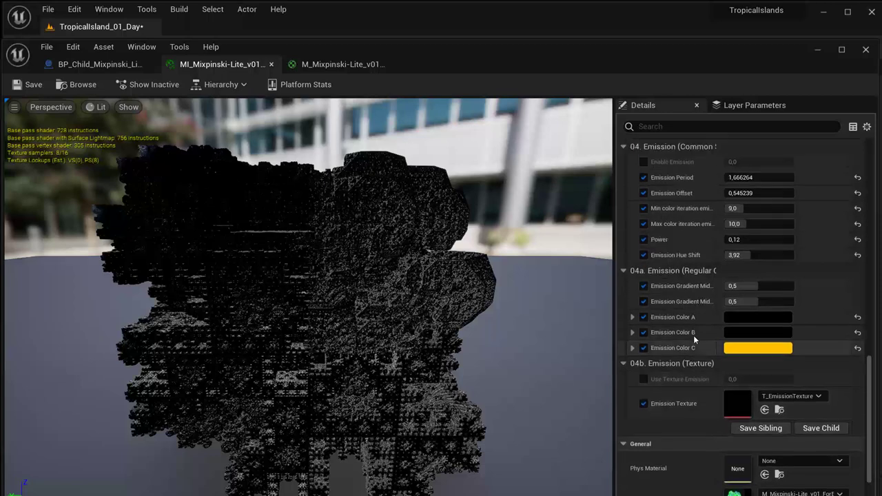
scroll(693, 335, up, 2)
scroll(694, 339, up, 2)
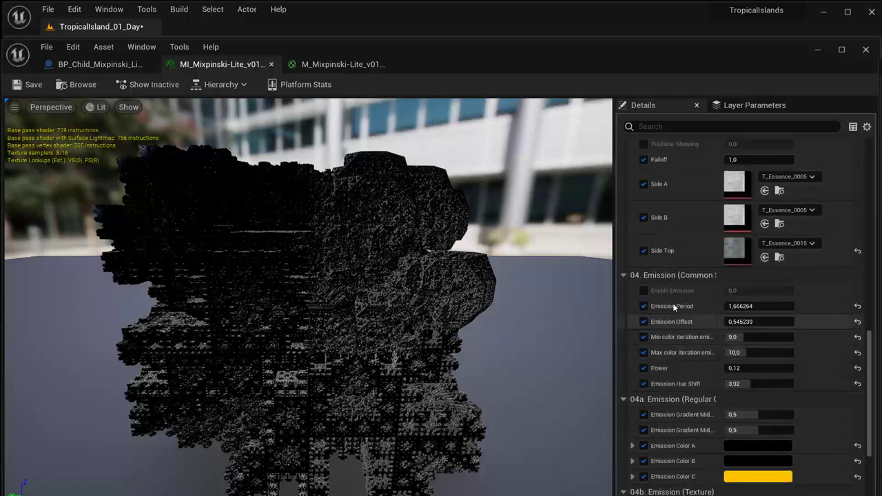
mouse_move(862, 391)
mouse_down()
mouse_move(861, 219)
mouse_move(880, 440)
mouse_up()
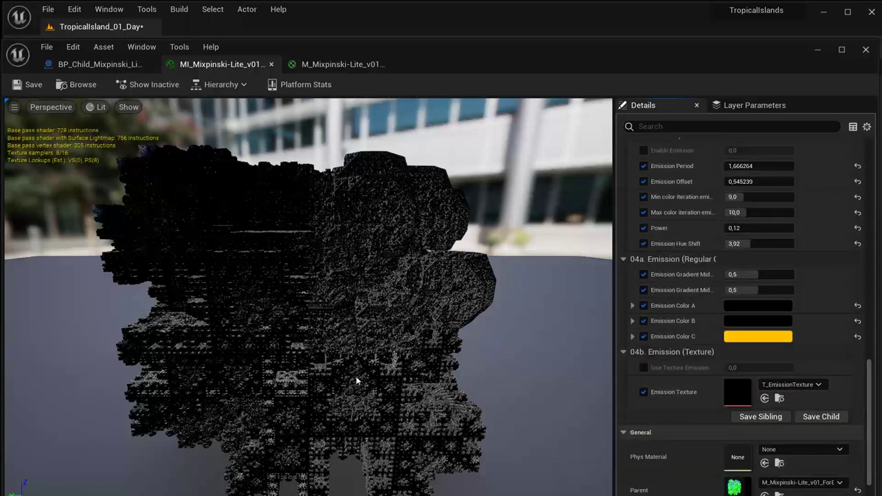
mouse_move(306, 296)
mouse_down()
mouse_move(358, 296)
mouse_move(319, 370)
mouse_up()
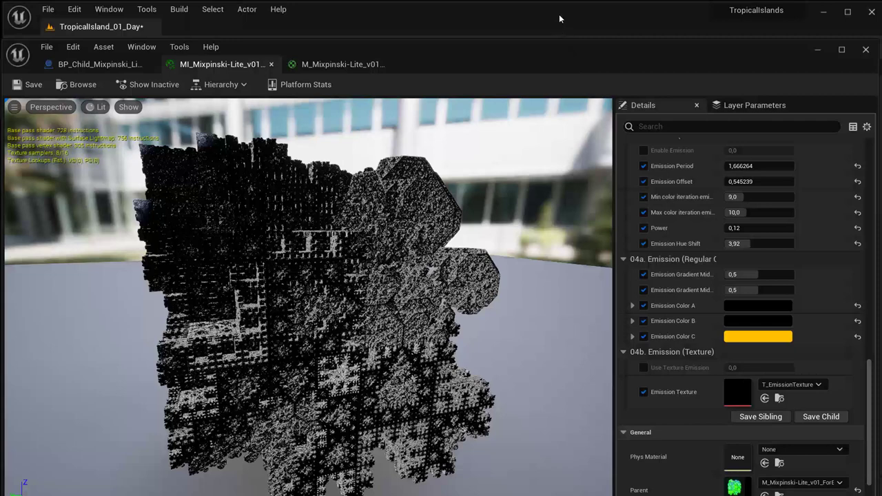
drag(556, 22, 555, 15)
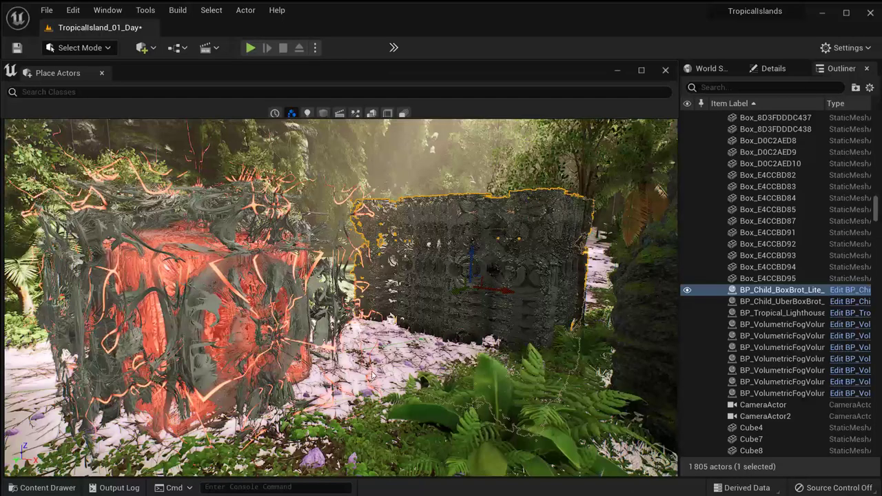
- Select the glowing UberBoxBrot fractal beside the BoxBrot Lite and focus the viewport on it
click(61, 488)
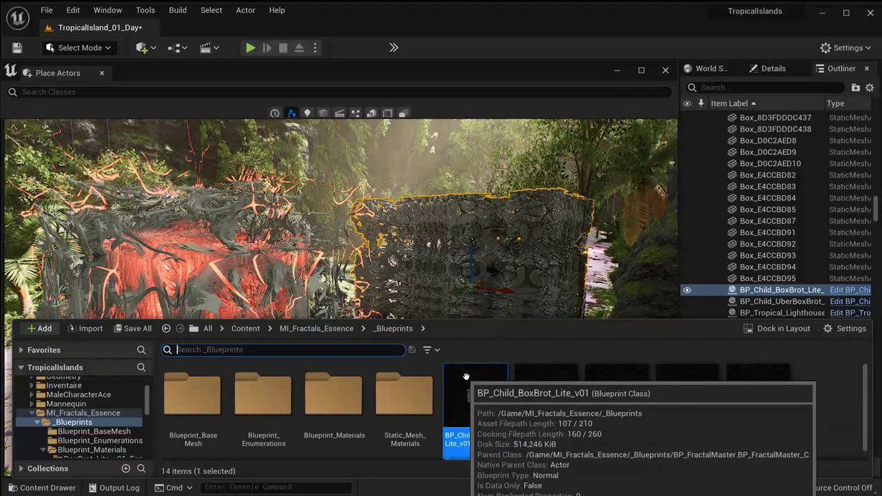
click(492, 271)
click(529, 310)
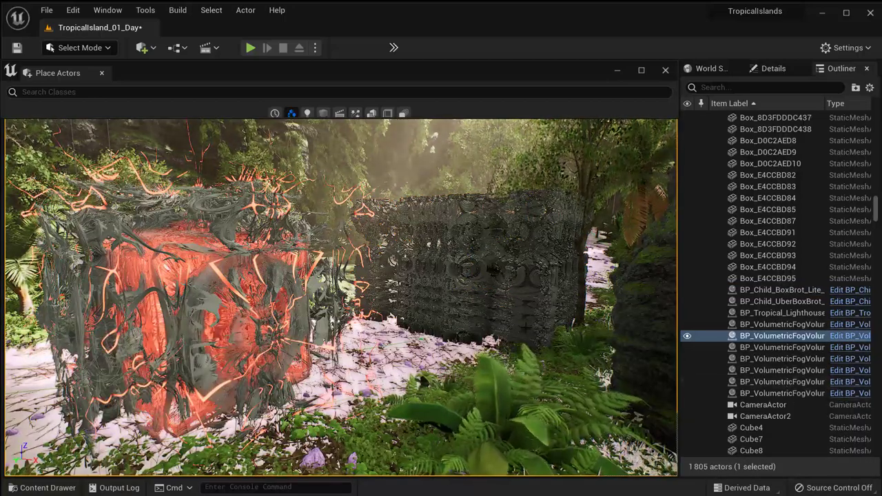
right_drag(208, 322, 208, 322)
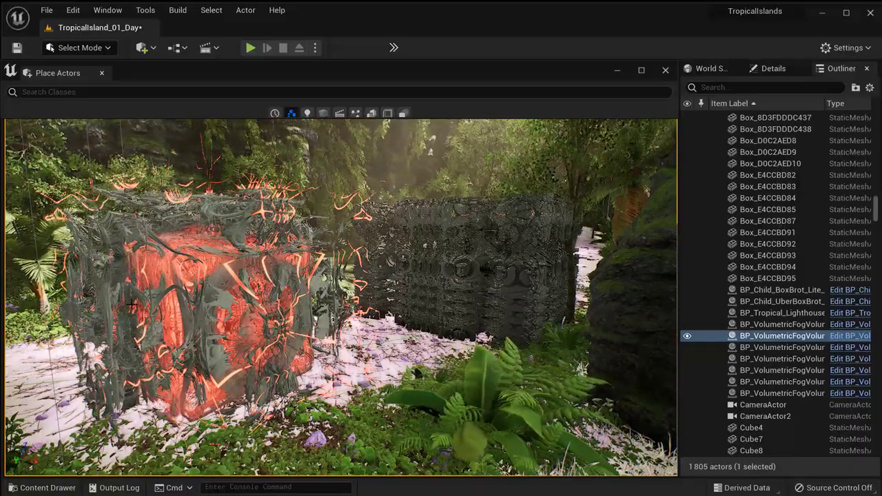
scroll(56, 298, up, 3)
click(100, 326)
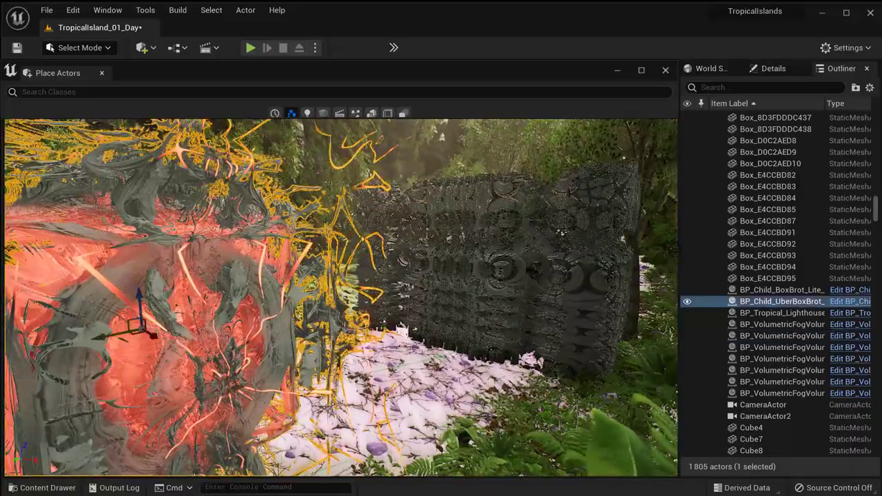
key(f)
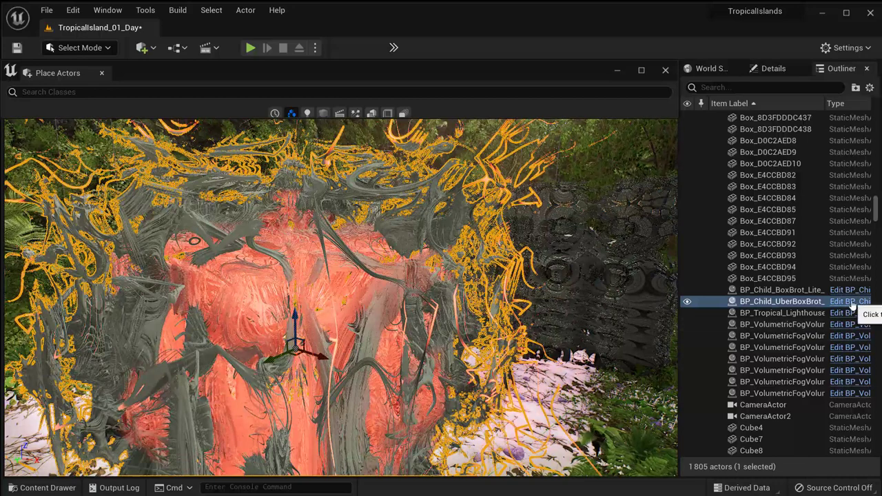
- Try Hybrid values 0, 10 and 15 in the UberBoxBrot's Fractal Parameters
click(772, 69)
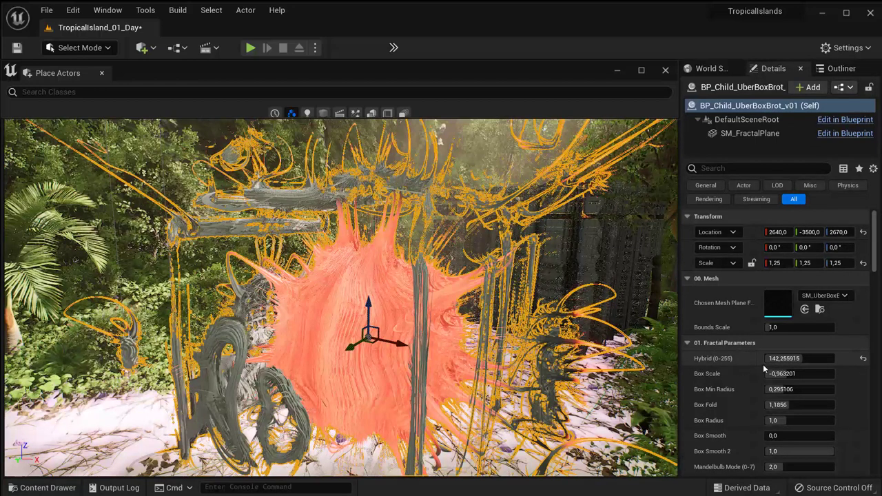
click(801, 359)
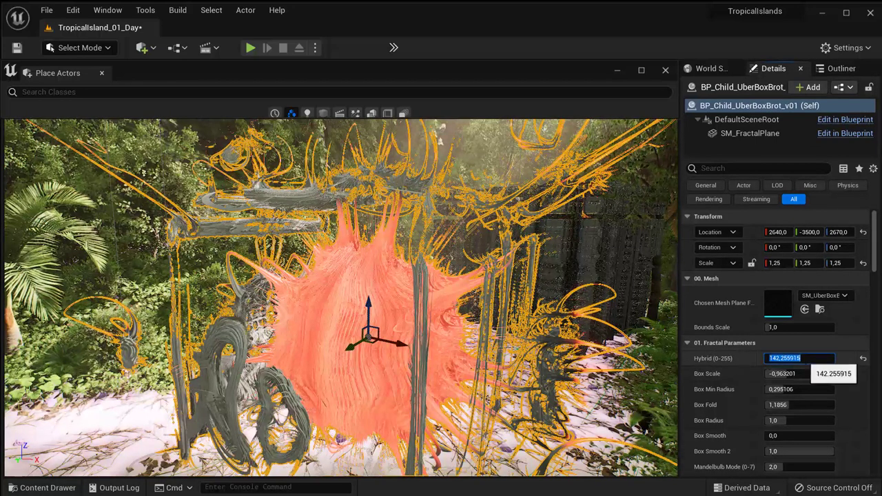
key(Return)
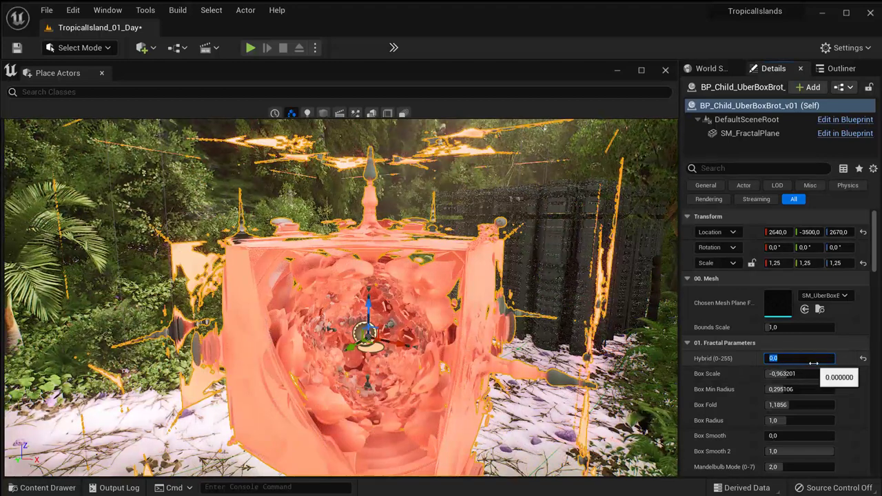
text(10)
key(Return)
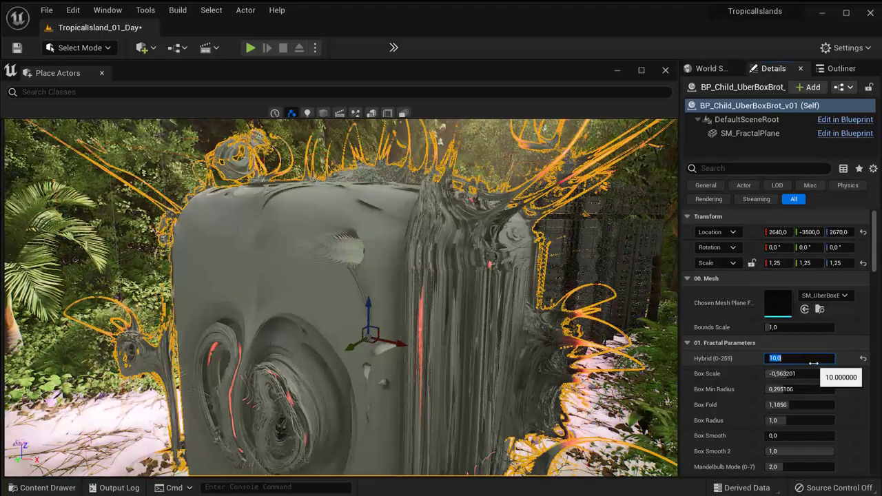
text(15)
key(Return)
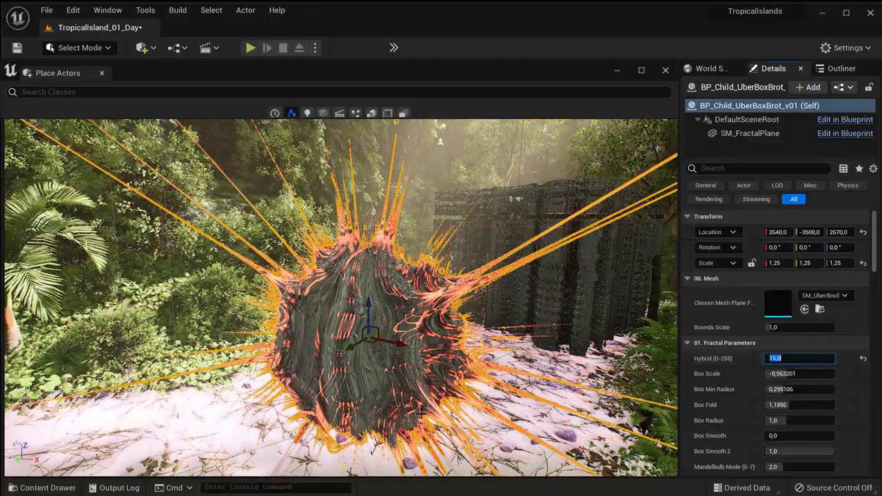
right_drag(341, 296, 342, 297)
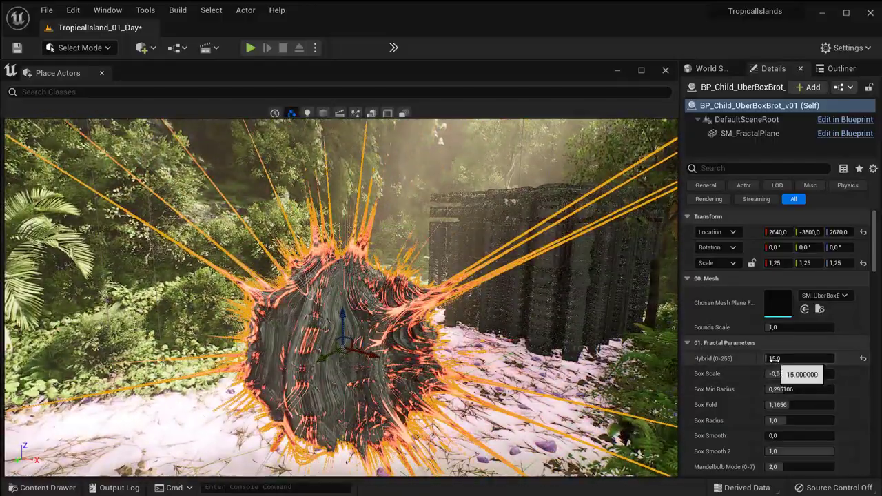
- Change Hybrid to 20 and finally 25, turning the fractal into a spiky orange sphere
click(792, 358)
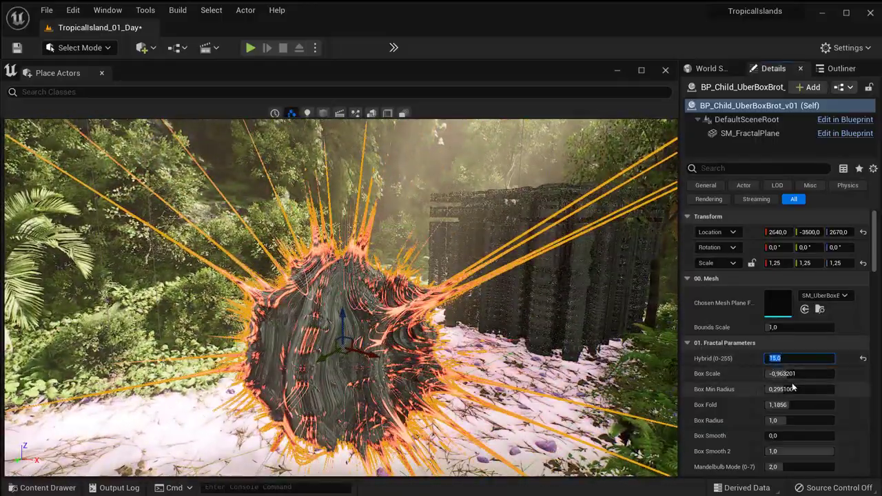
text(20)
key(Return)
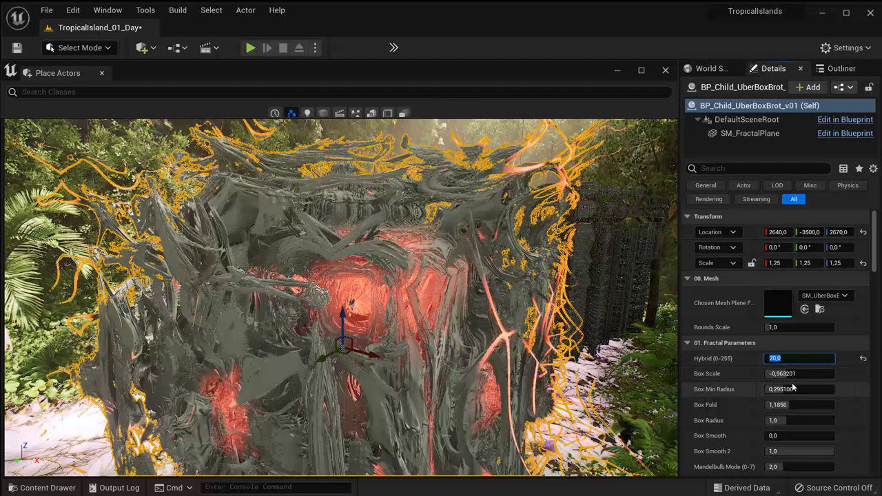
text(5)
key(Return)
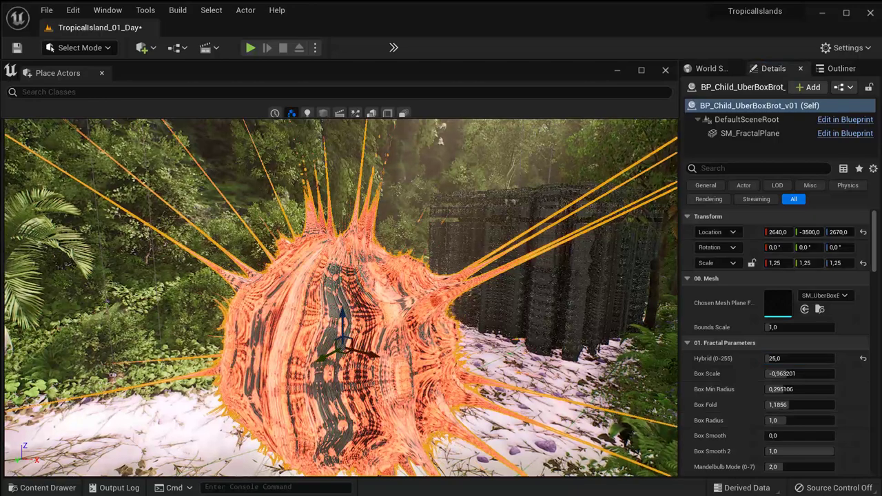
drag(261, 328, 262, 324)
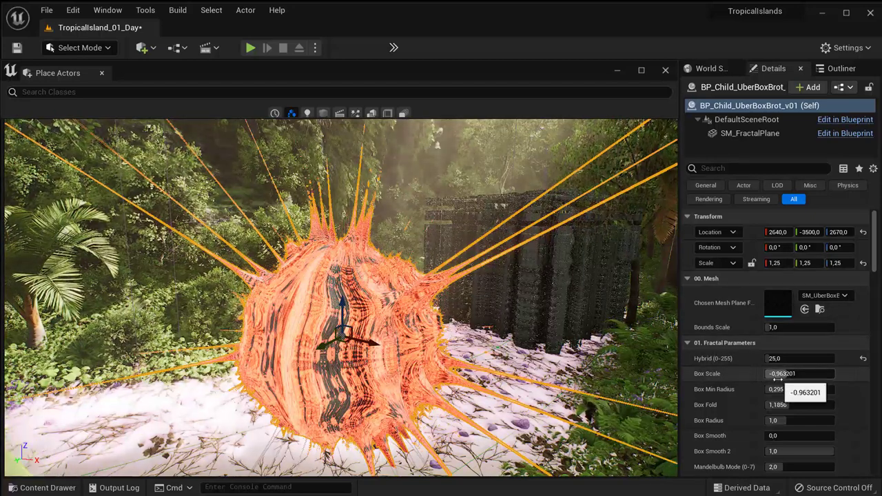
scroll(743, 390, down, 1)
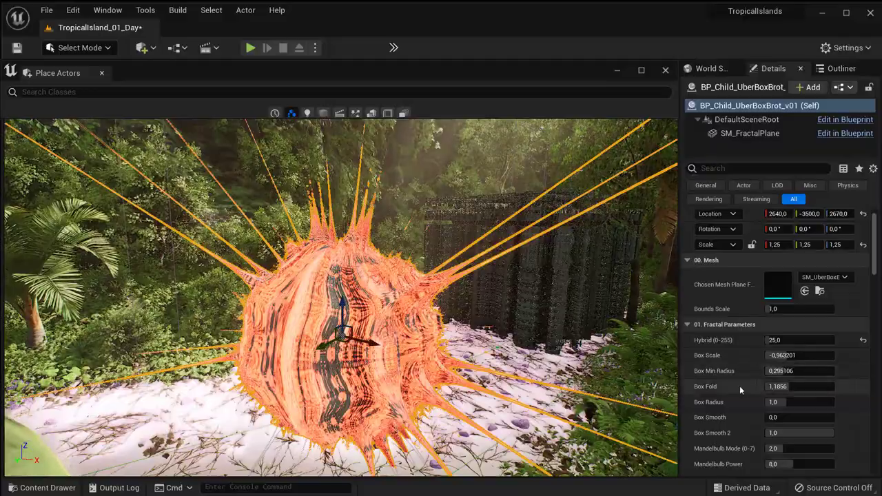
- Reshape the fractal with Box Scale 1.348807 and Box Min Radius 0.629171
right_drag(366, 364, 153, 322)
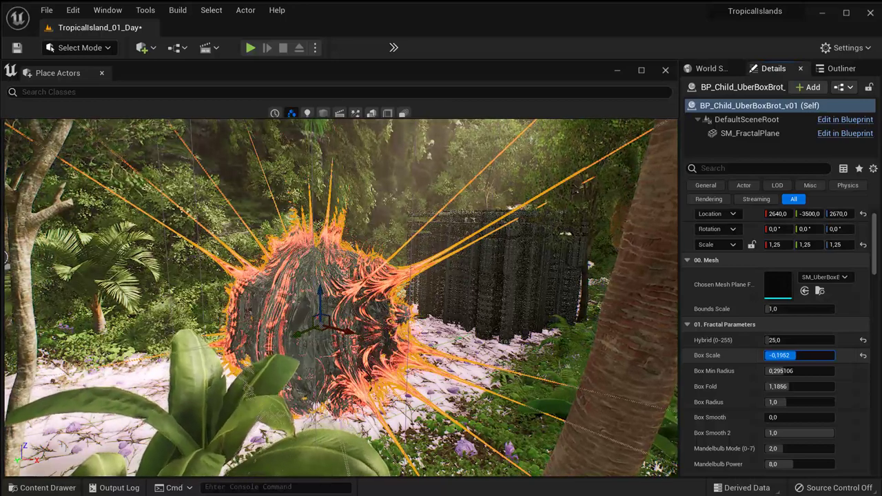
drag(800, 355, 779, 355)
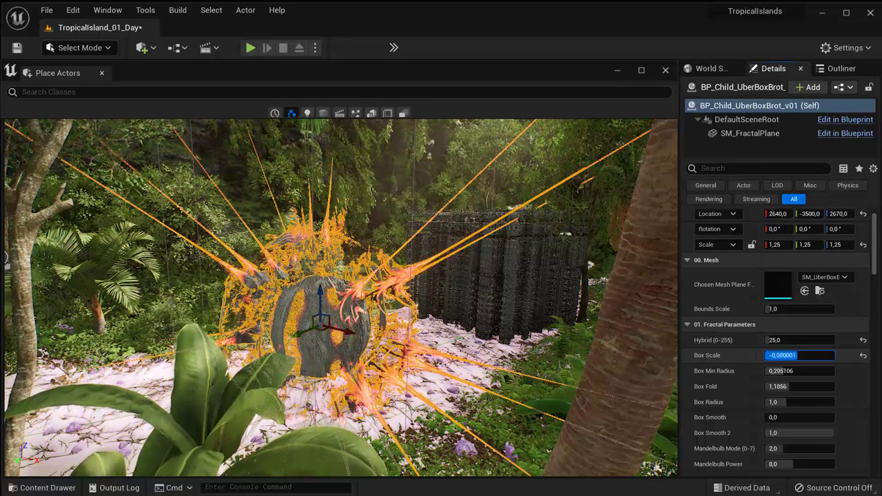
drag(800, 355, 824, 355)
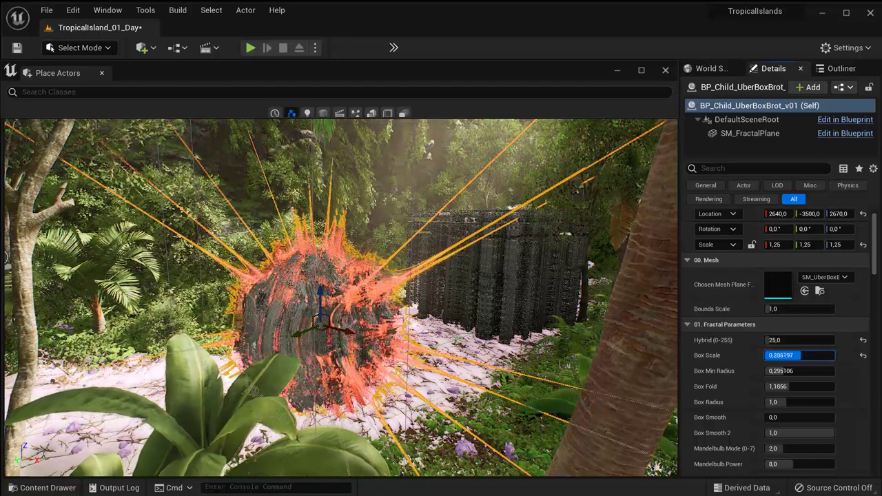
mouse_move(800, 355)
mouse_down()
mouse_move(778, 355)
mouse_move(824, 355)
mouse_up()
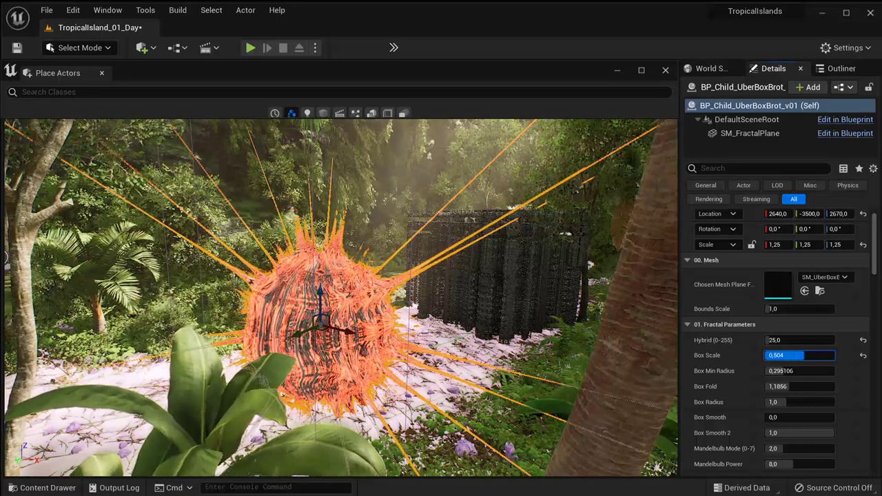
drag(802, 355, 811, 355)
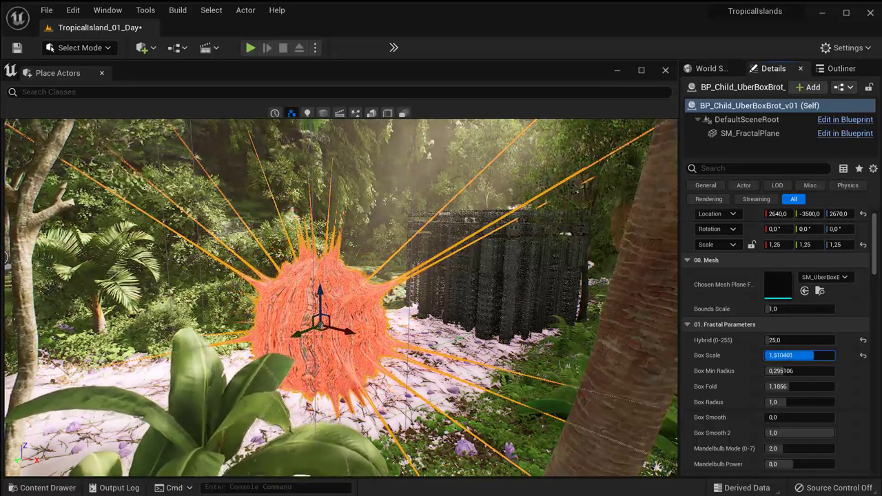
mouse_move(802, 355)
mouse_down()
mouse_move(784, 371)
mouse_move(805, 371)
mouse_move(798, 361)
mouse_move(817, 355)
mouse_move(834, 371)
mouse_move(784, 371)
mouse_up()
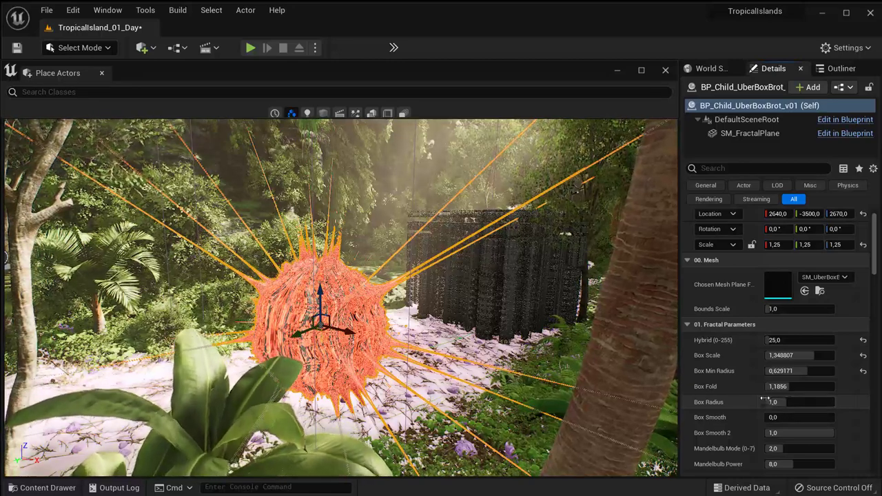
- Set Mandelbulb Mode 3.64, Power 4.24 and Scale 3.17, then orbit to inspect the dome
scroll(799, 420, down, 1)
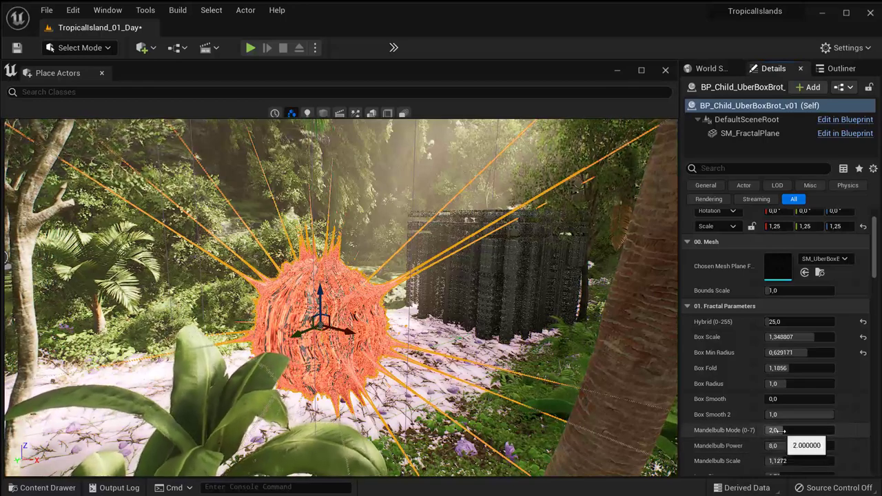
mouse_move(787, 430)
mouse_down()
mouse_move(834, 430)
mouse_move(786, 430)
mouse_move(801, 430)
mouse_move(808, 446)
mouse_move(793, 446)
mouse_up()
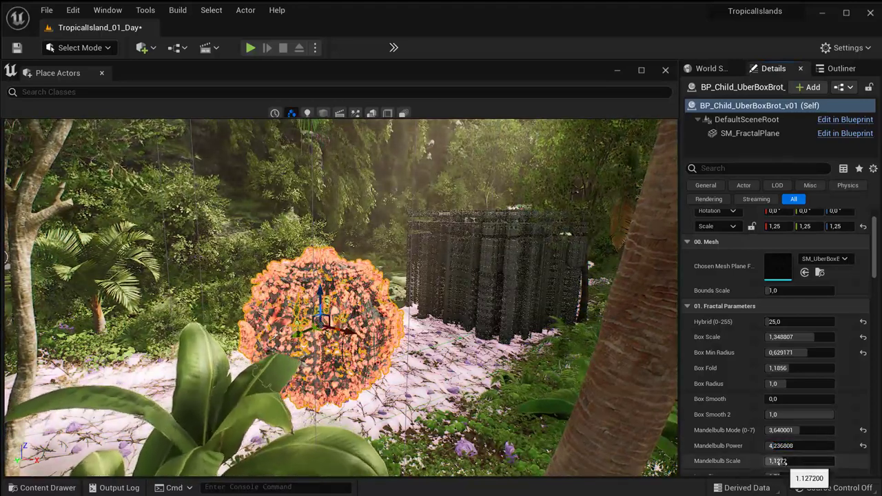
drag(781, 461, 820, 461)
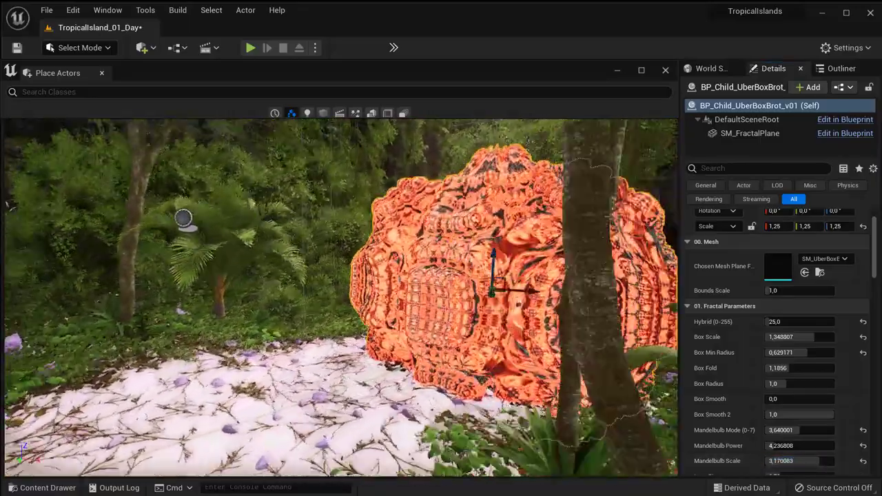
right_drag(341, 296, 342, 296)
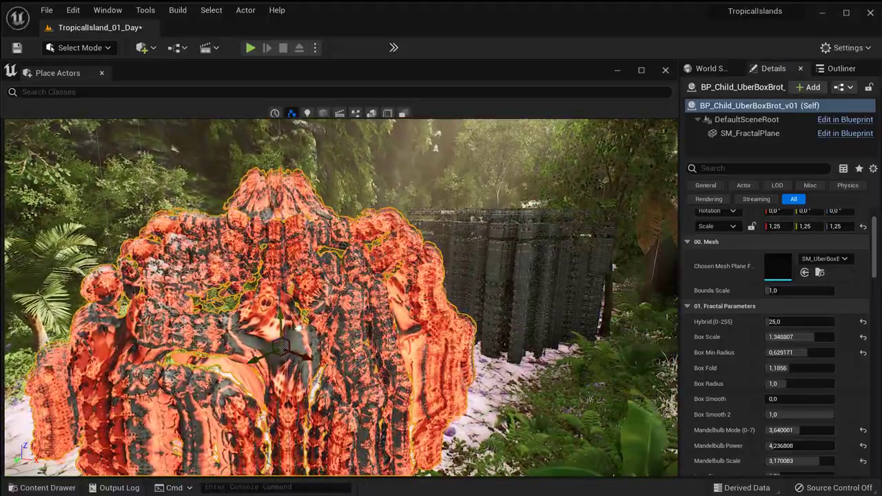
right_drag(284, 370, 285, 370)
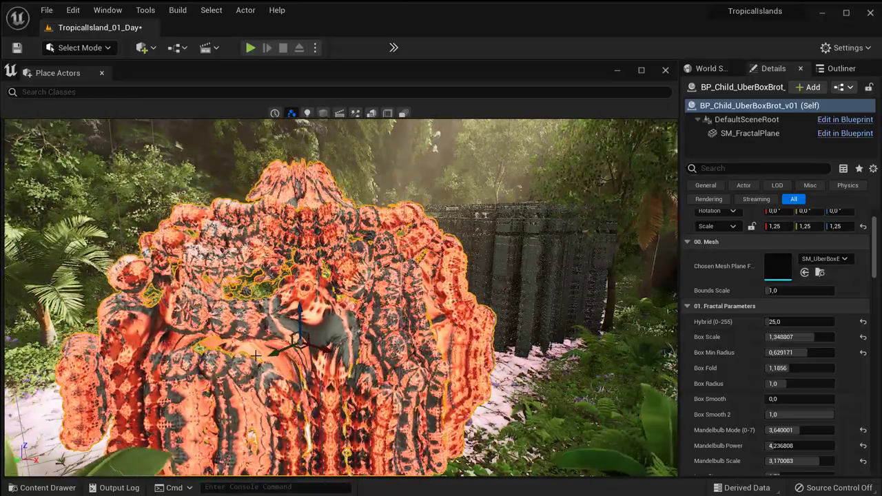
mouse_move(342, 296)
right_down()
mouse_move(275, 296)
mouse_move(386, 296)
right_up()
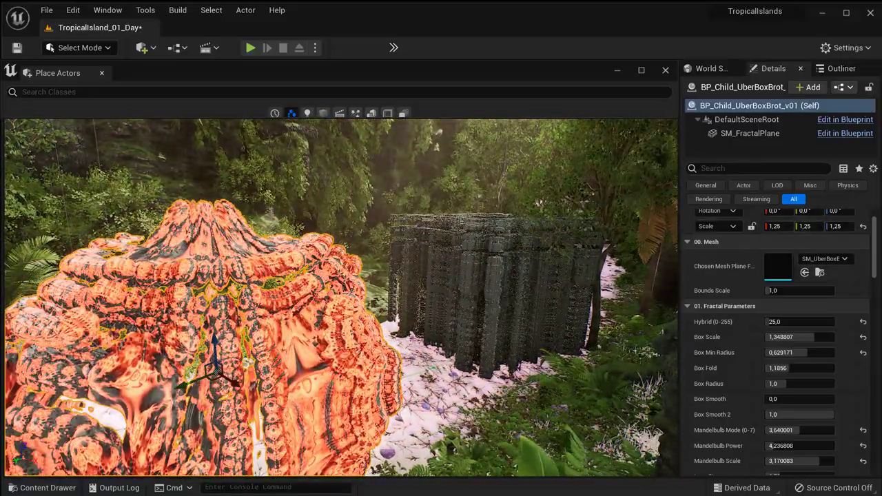
drag(875, 275, 877, 332)
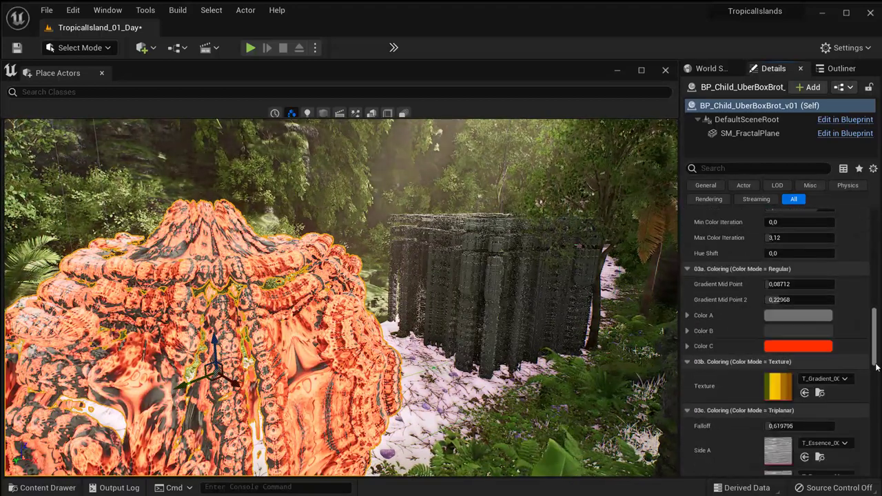
- Change the fractal's Color C to a lavender pink in the colour picker
drag(877, 332, 877, 365)
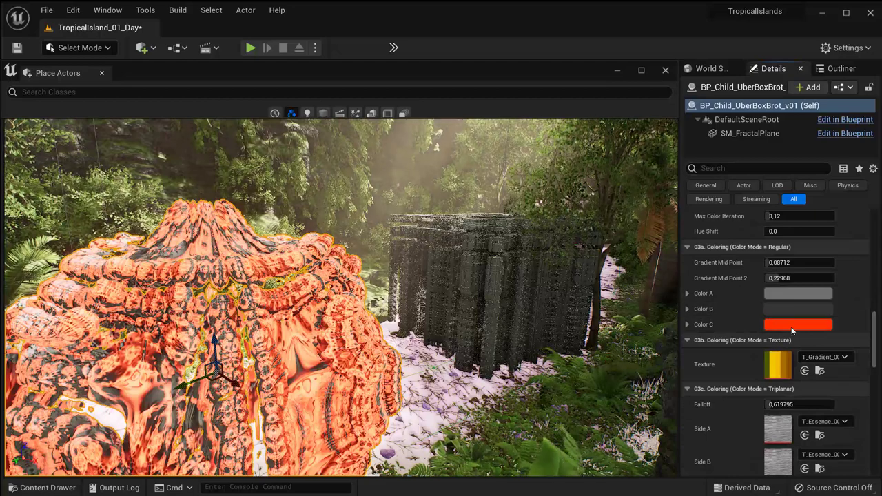
click(791, 324)
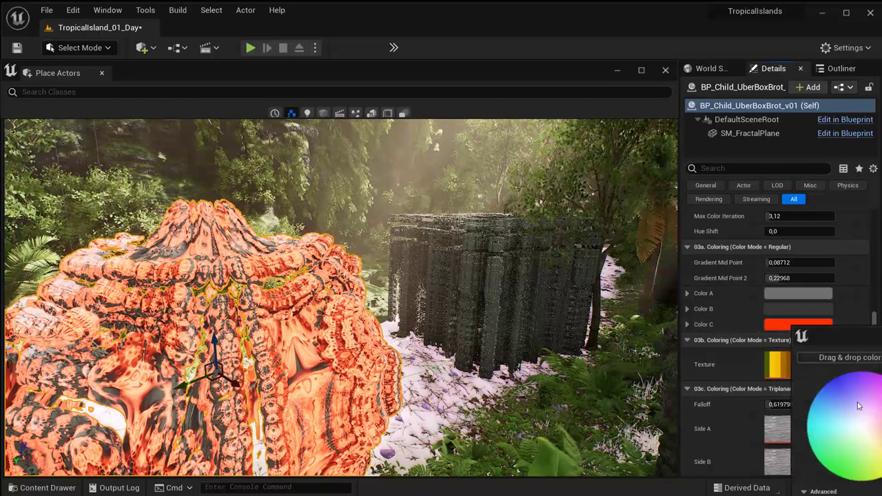
mouse_move(844, 394)
mouse_down()
mouse_move(840, 402)
mouse_move(842, 390)
mouse_move(871, 386)
mouse_up()
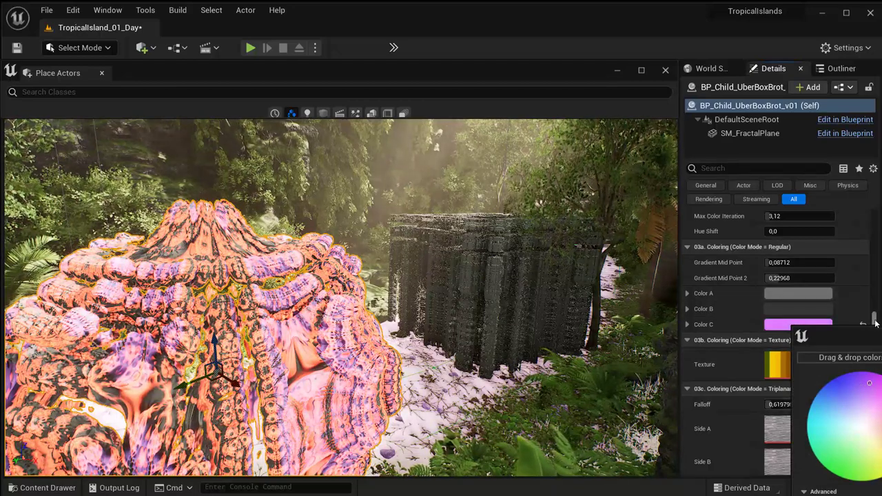
click(786, 379)
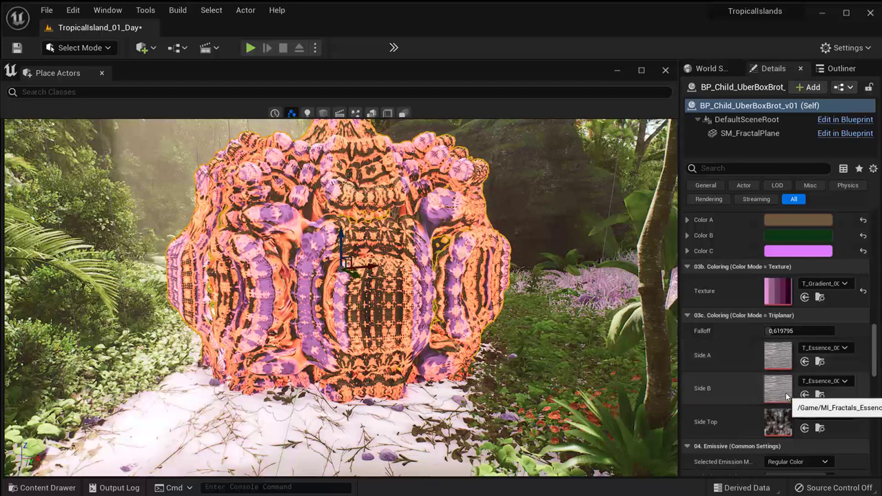
- Try Emission Power values such as 0.3 and 5, then settle it at 1.0
scroll(781, 392, down, 1)
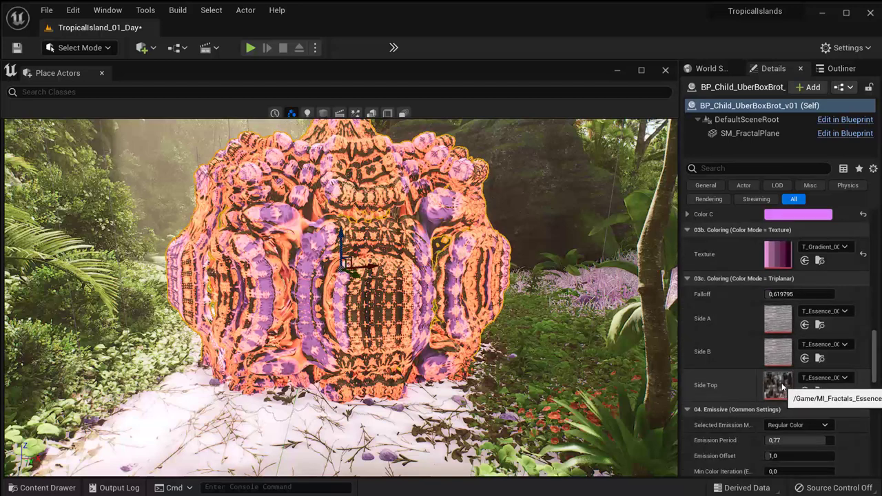
scroll(782, 390, down, 1)
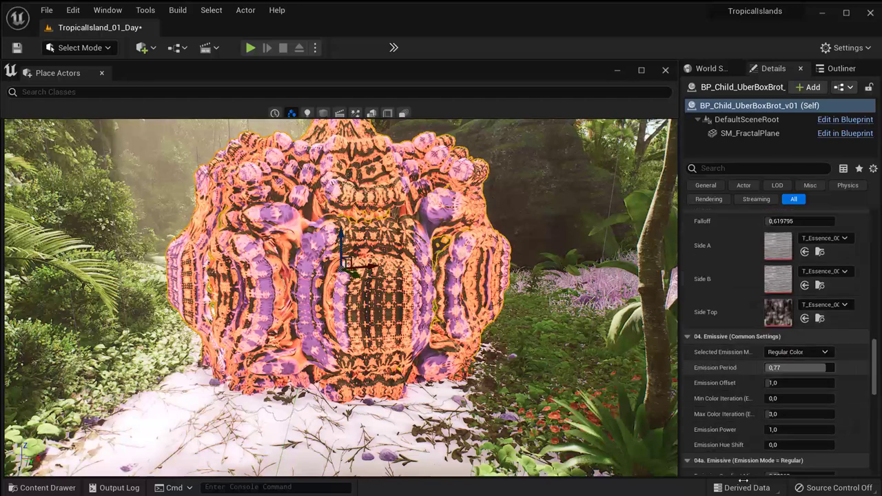
scroll(782, 383, down, 1)
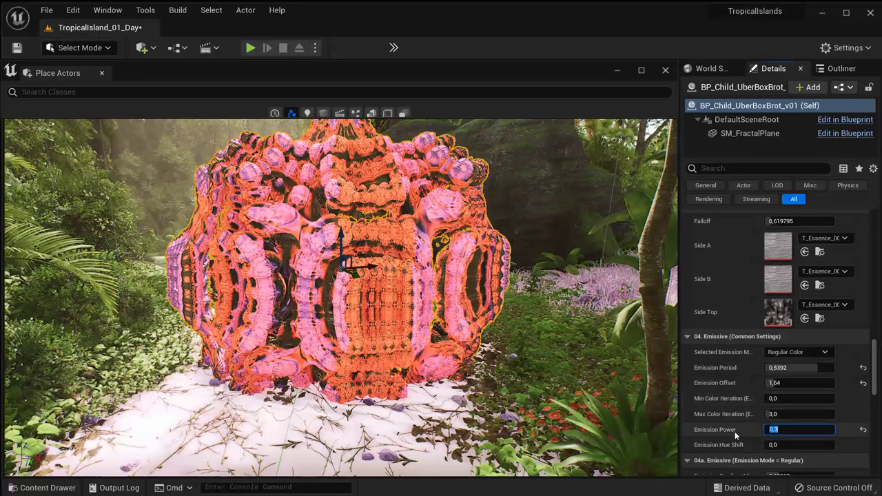
text(0.3)
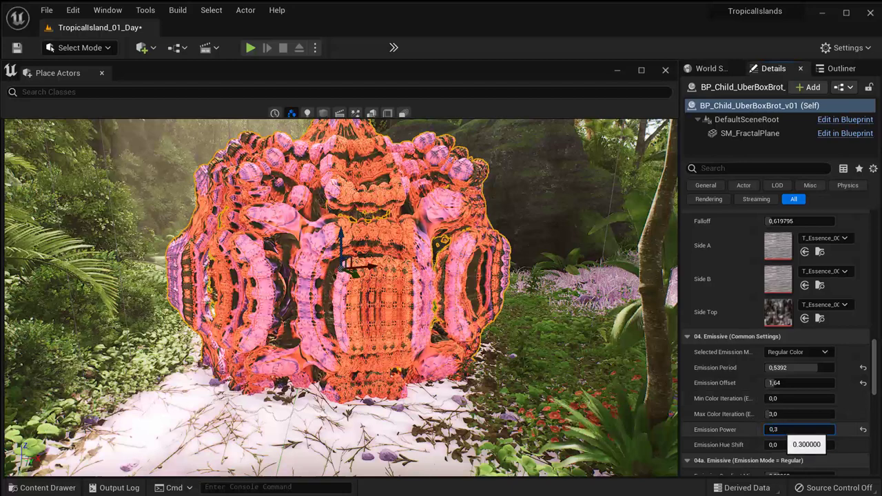
key(Return)
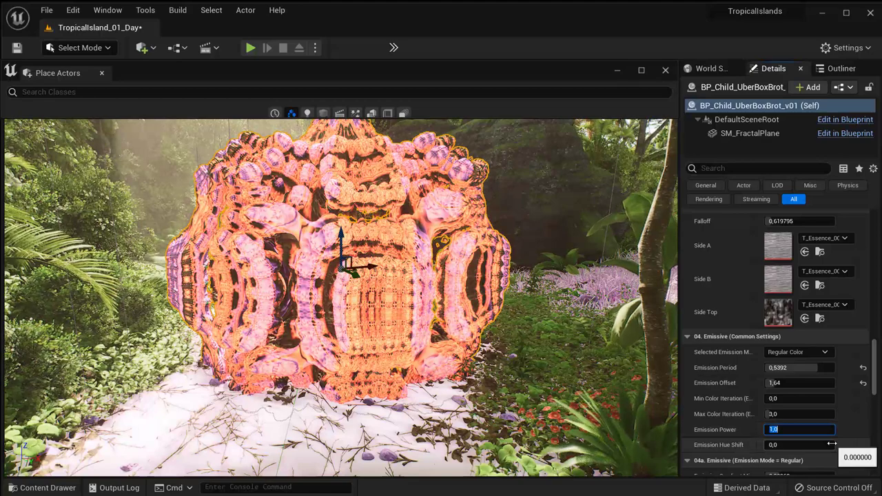
text(5)
key(Return)
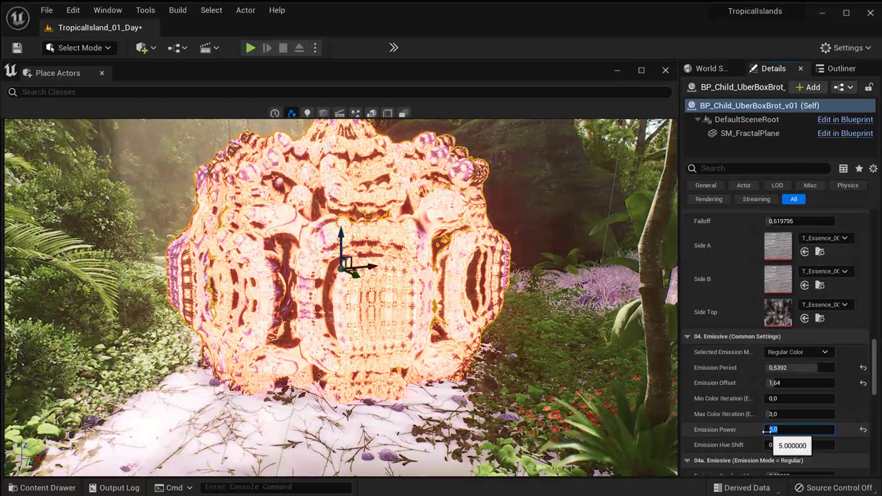
mouse_move(775, 429)
mouse_down()
mouse_move(848, 429)
mouse_move(772, 429)
mouse_move(783, 430)
mouse_up()
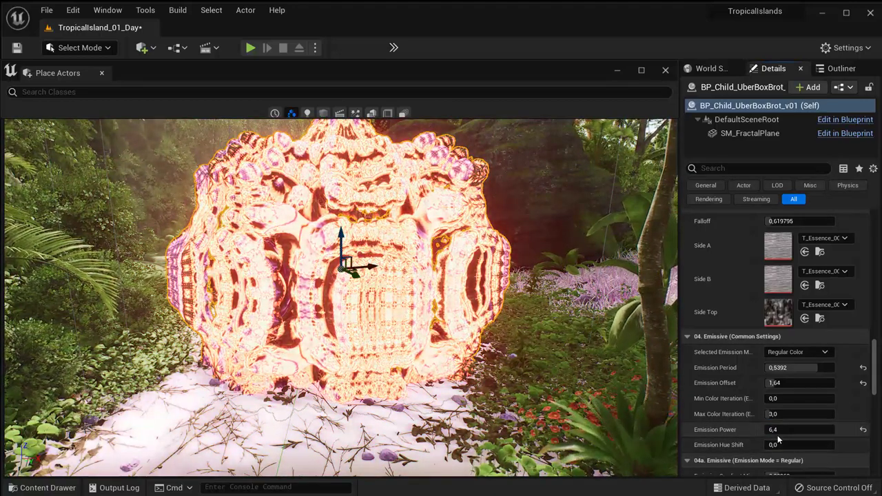
drag(774, 429, 766, 429)
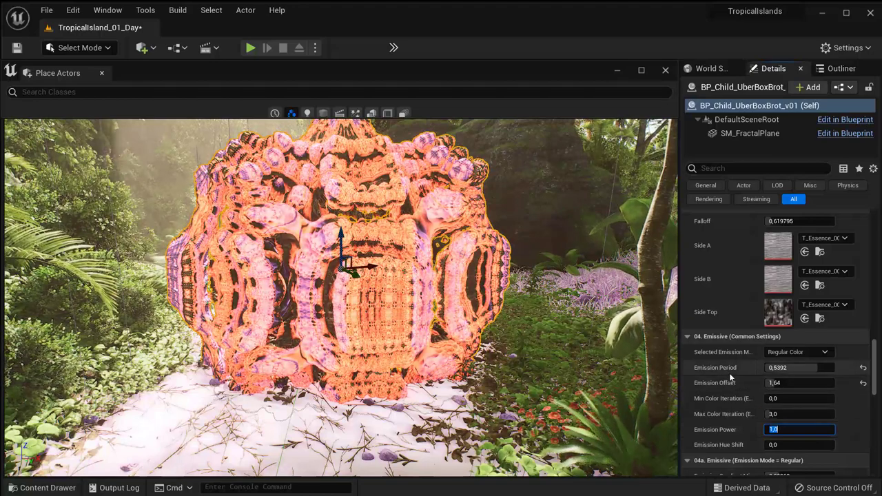
- Set Emission Period to about 0.19 and Emission Offset to about 2.02
mouse_move(794, 368)
mouse_down()
mouse_move(764, 368)
mouse_move(803, 368)
mouse_up()
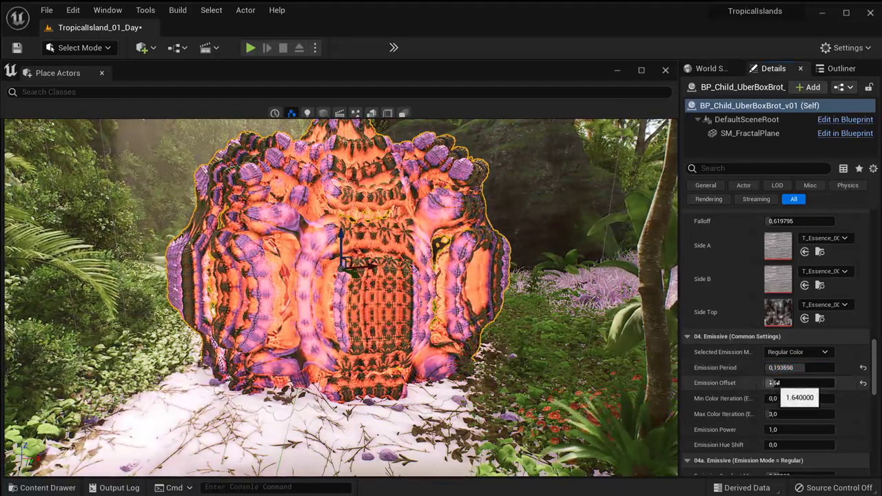
mouse_move(767, 384)
mouse_down()
mouse_move(799, 383)
mouse_move(779, 391)
mouse_up()
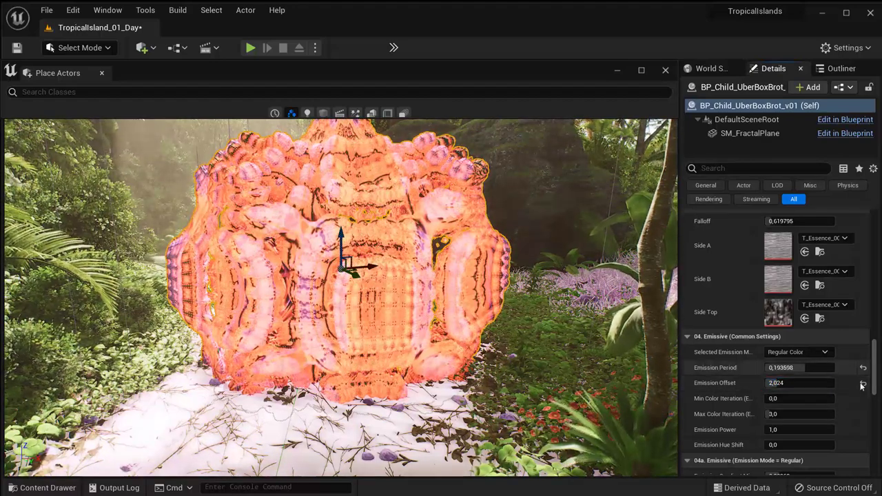
drag(876, 390, 873, 405)
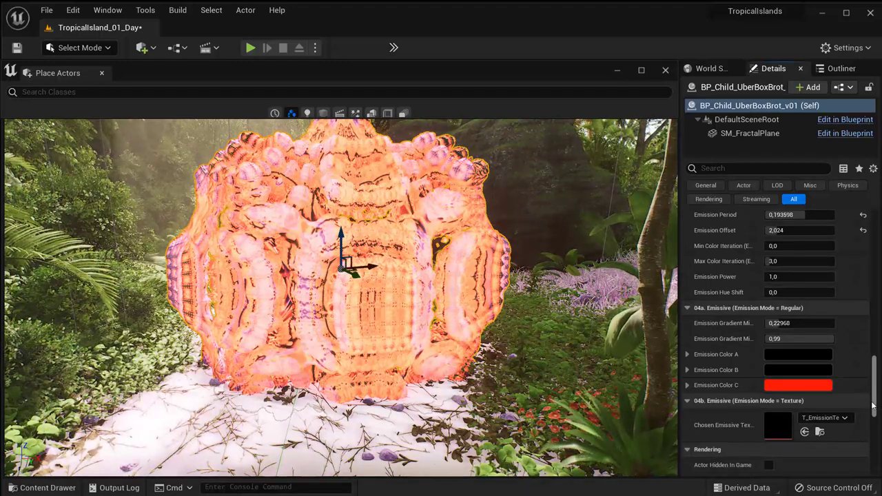
- Switch Emission Color C from bright red to a muted salmon red for a soft pink glow
scroll(796, 425, up, 1)
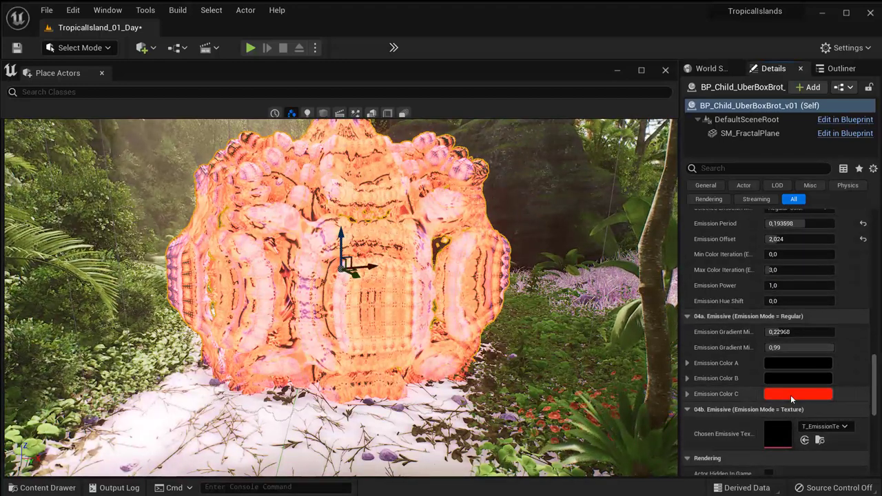
click(791, 395)
click(867, 456)
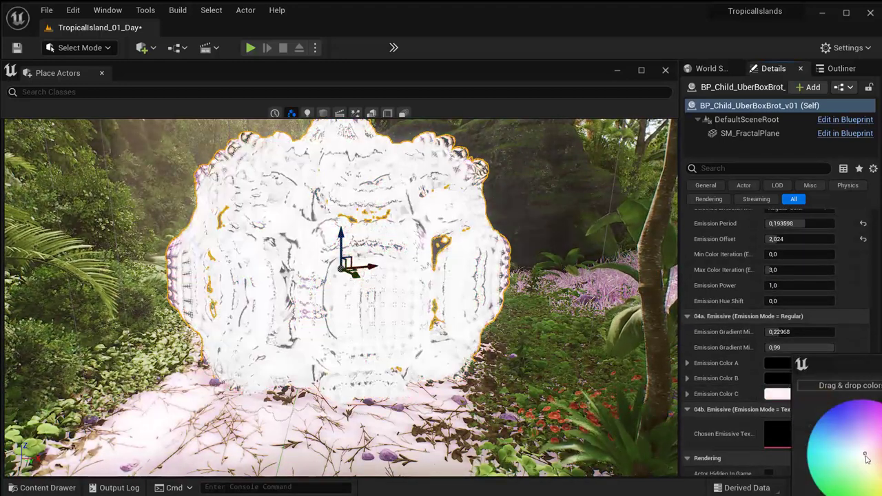
drag(873, 466, 881, 486)
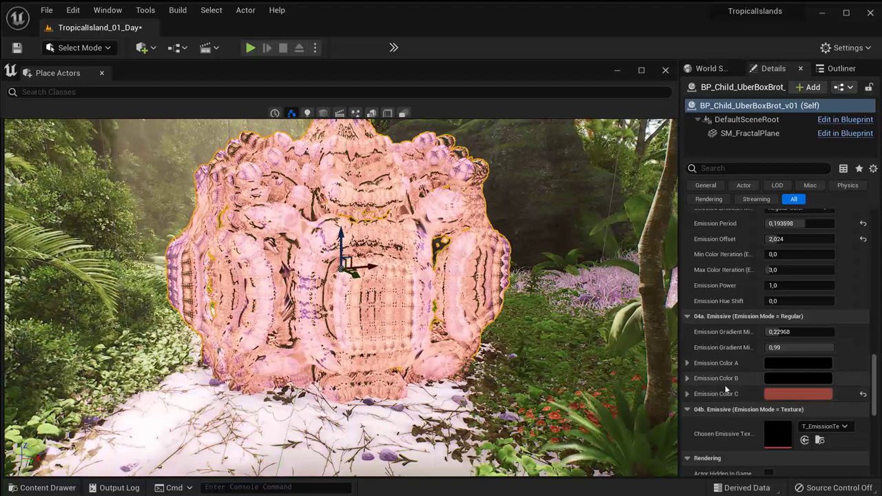
scroll(796, 386, down, 2)
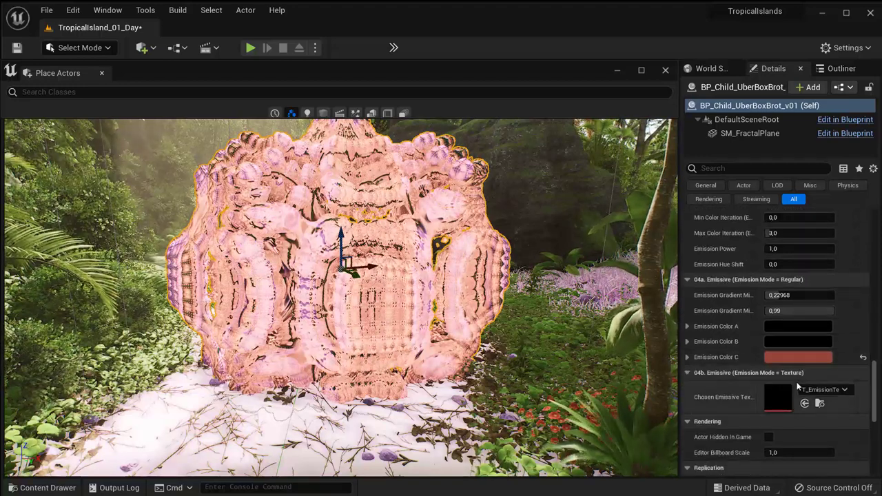
scroll(797, 386, down, 2)
scroll(797, 386, up, 4)
scroll(797, 386, up, 1)
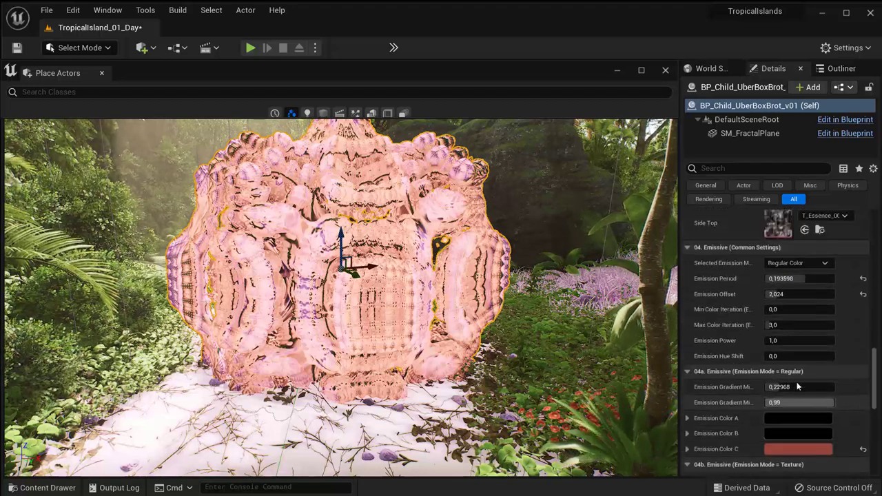
scroll(796, 386, up, 3)
scroll(793, 384, up, 3)
scroll(793, 384, up, 3)
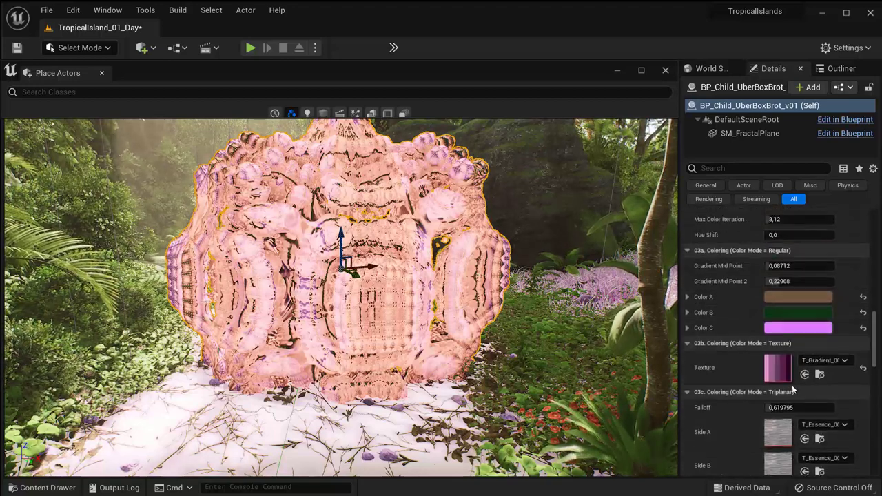
scroll(792, 385, up, 3)
scroll(789, 383, up, 2)
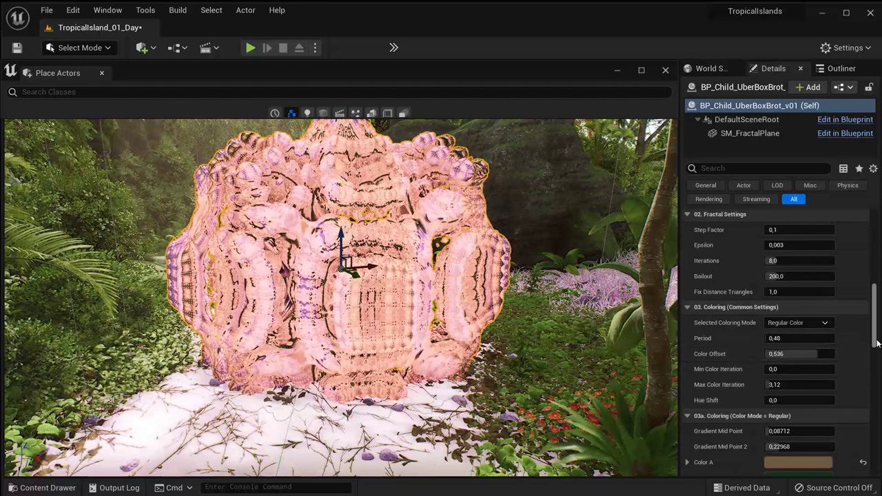
scroll(875, 331, up, 3)
scroll(873, 317, up, 3)
scroll(869, 303, up, 3)
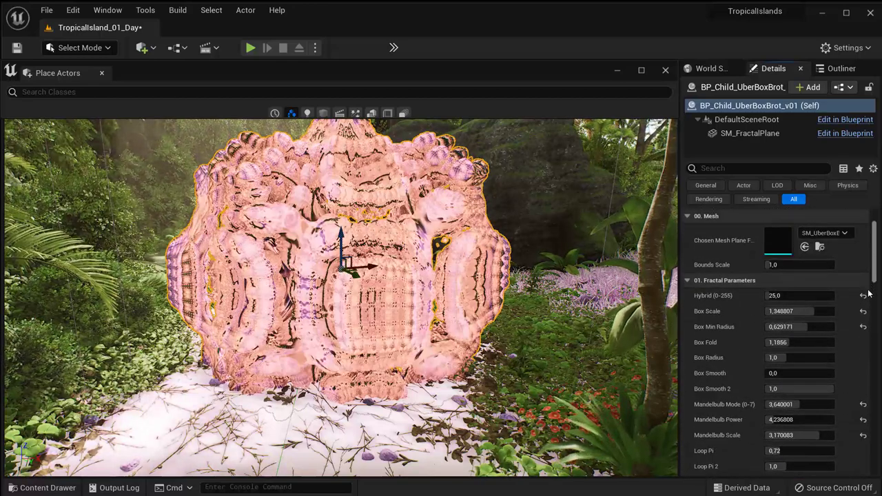
scroll(869, 296, down, 3)
scroll(869, 299, down, 1)
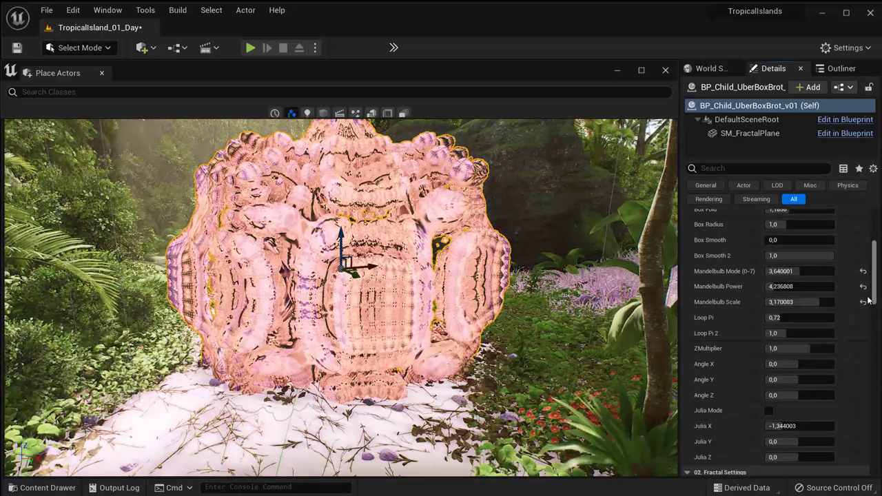
scroll(868, 299, down, 2)
scroll(869, 303, down, 1)
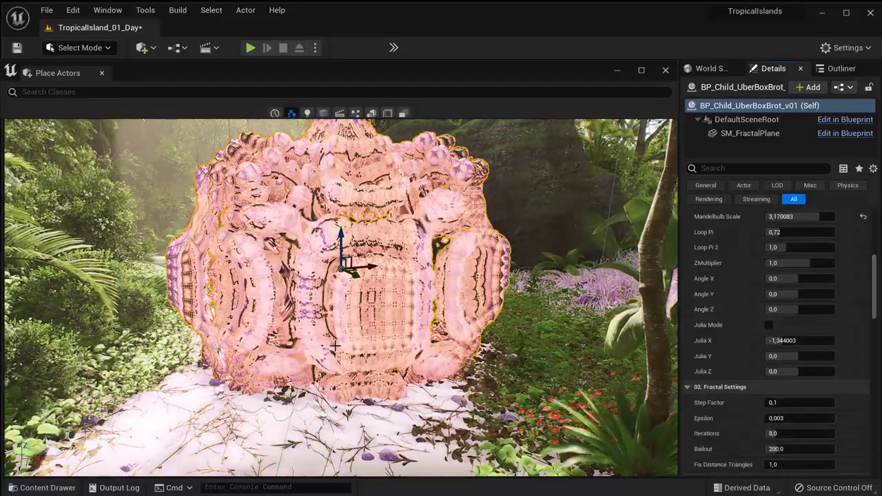
alt+drag(335, 347, 338, 290)
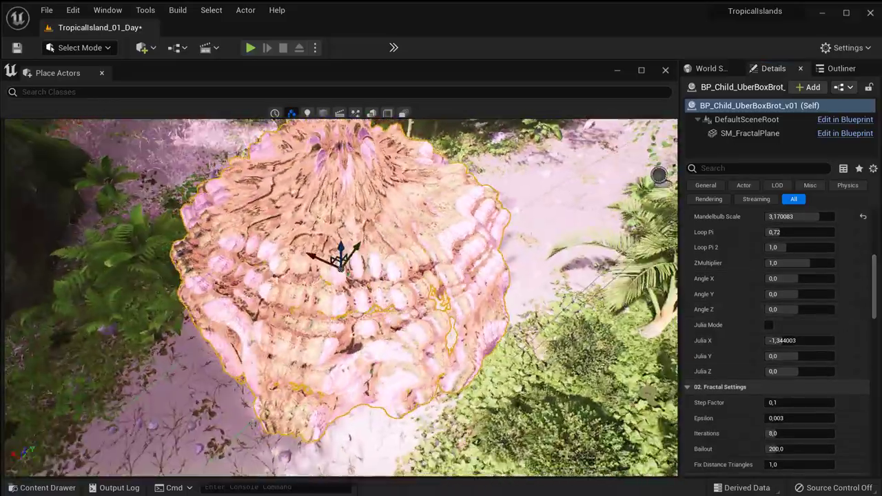
mouse_move(659, 175)
alt+mouse_down()
mouse_move(157, 164)
mouse_move(345, 165)
mouse_move(333, 346)
alt+mouse_up()
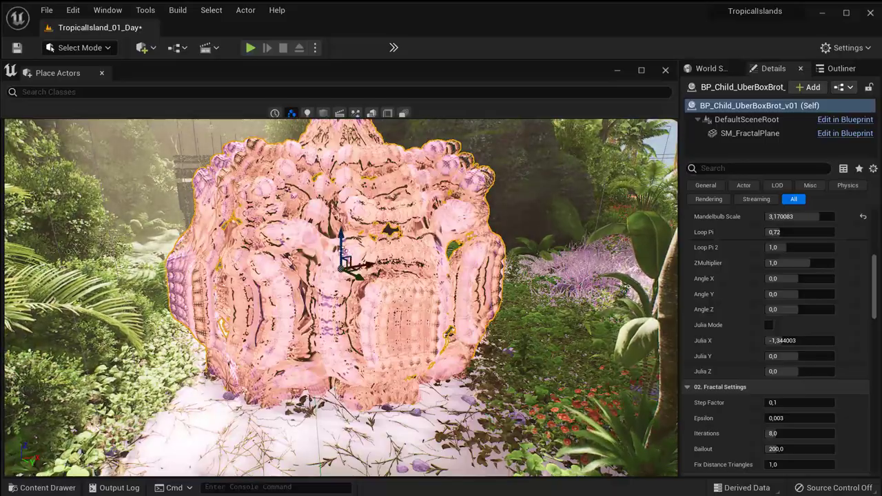
mouse_move(365, 318)
alt+mouse_down()
mouse_move(448, 318)
mouse_move(476, 373)
mouse_move(482, 324)
mouse_move(503, 328)
mouse_move(366, 319)
mouse_move(358, 297)
alt+mouse_up()
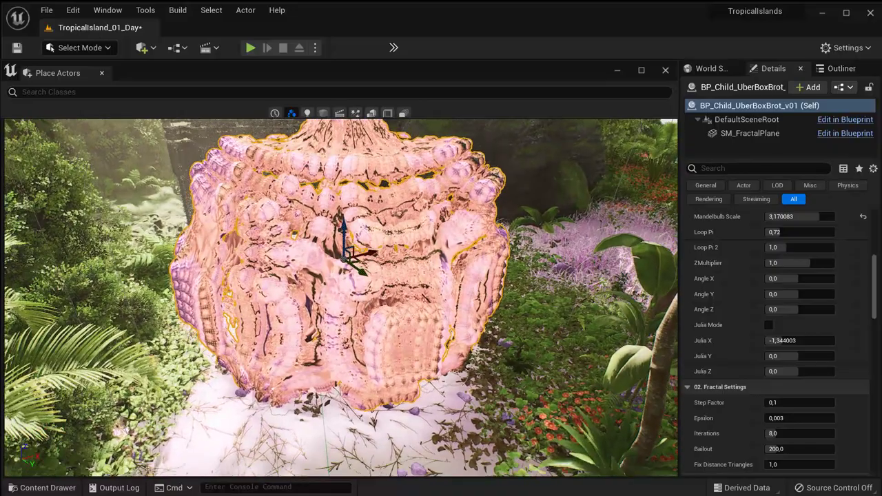